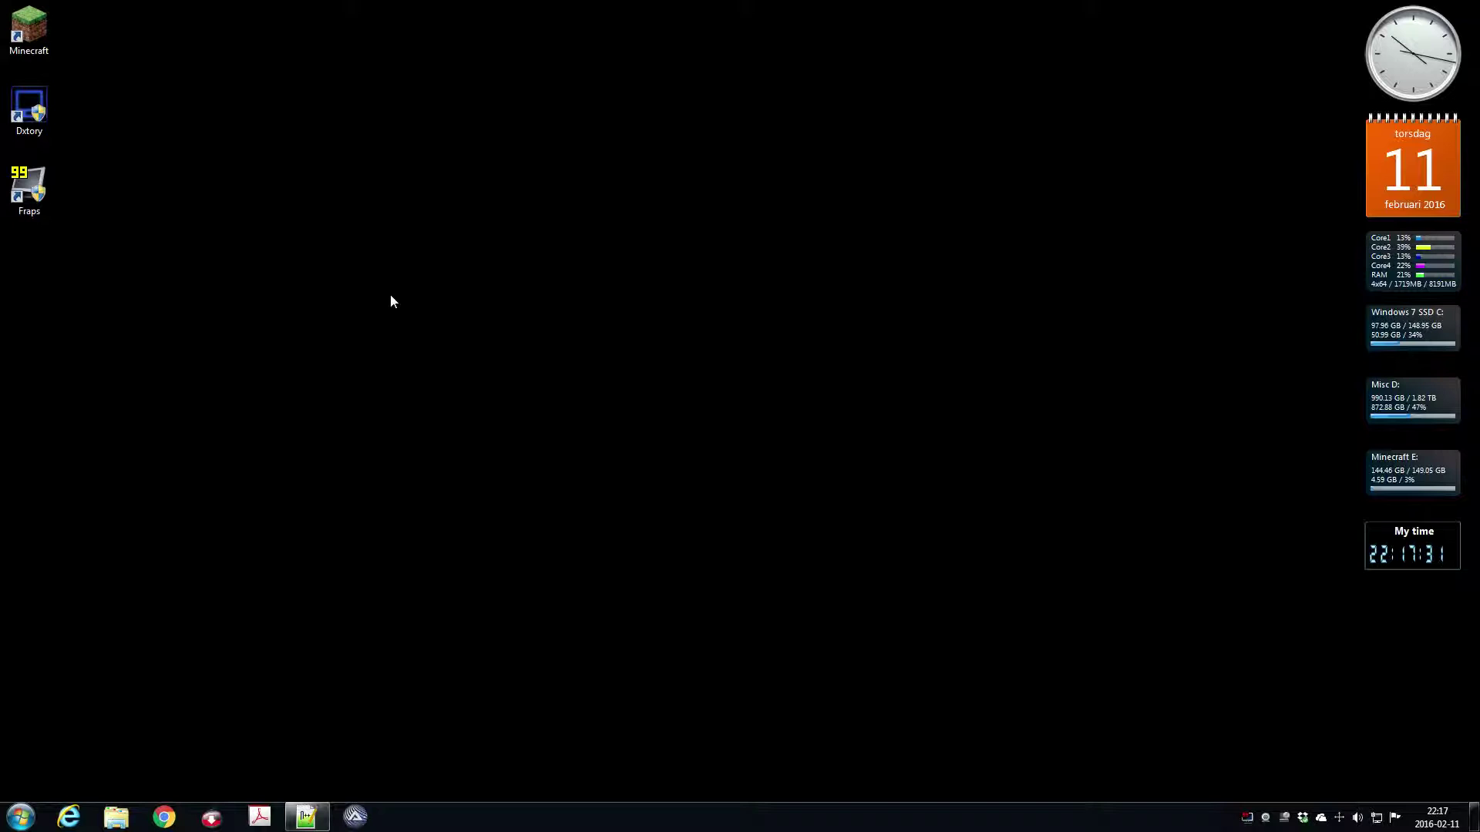
Open Fraps to review its general and movie capture settings, leaving its window minimized.
click(32, 202)
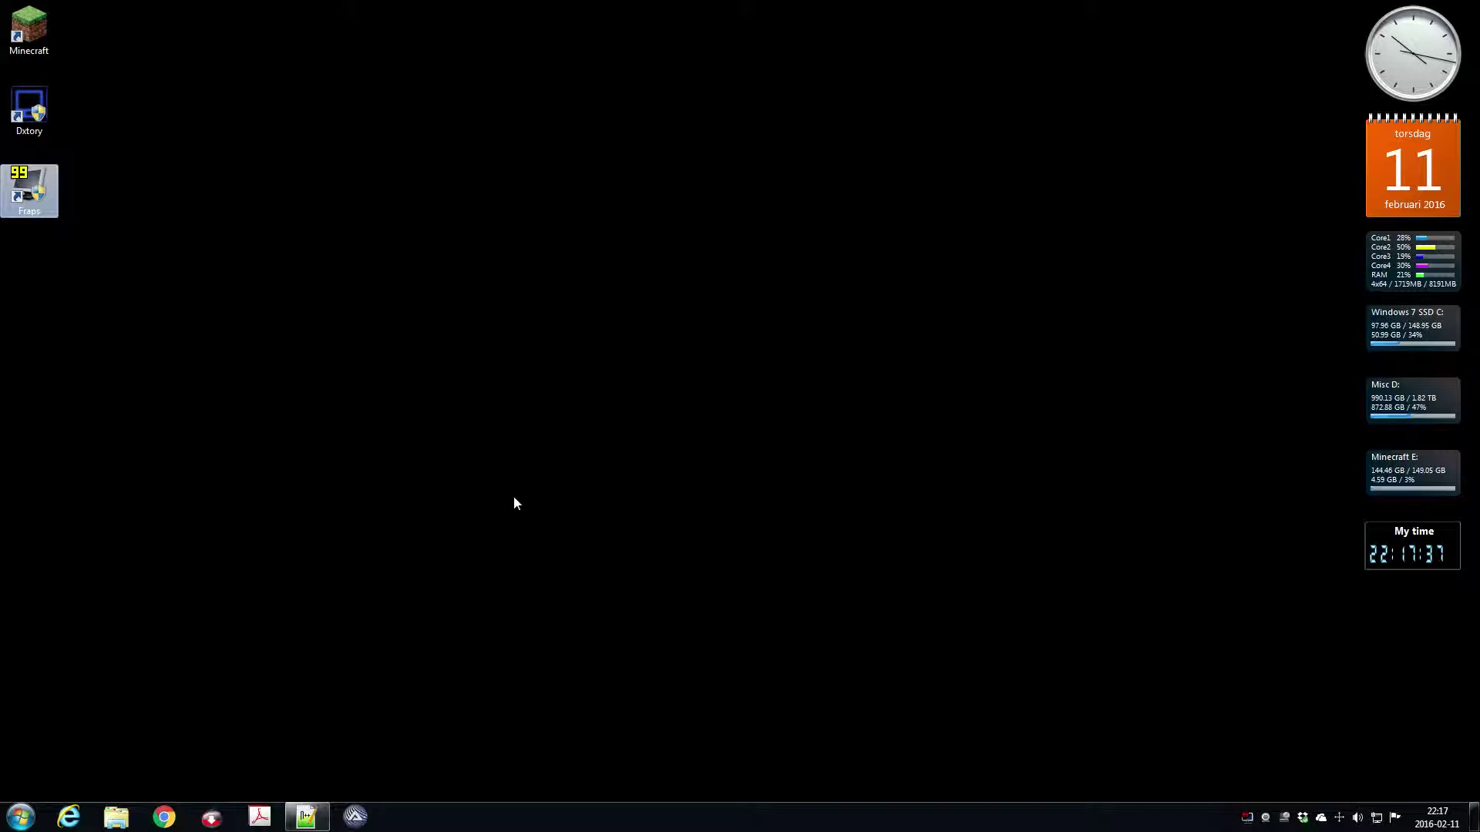
click(1246, 820)
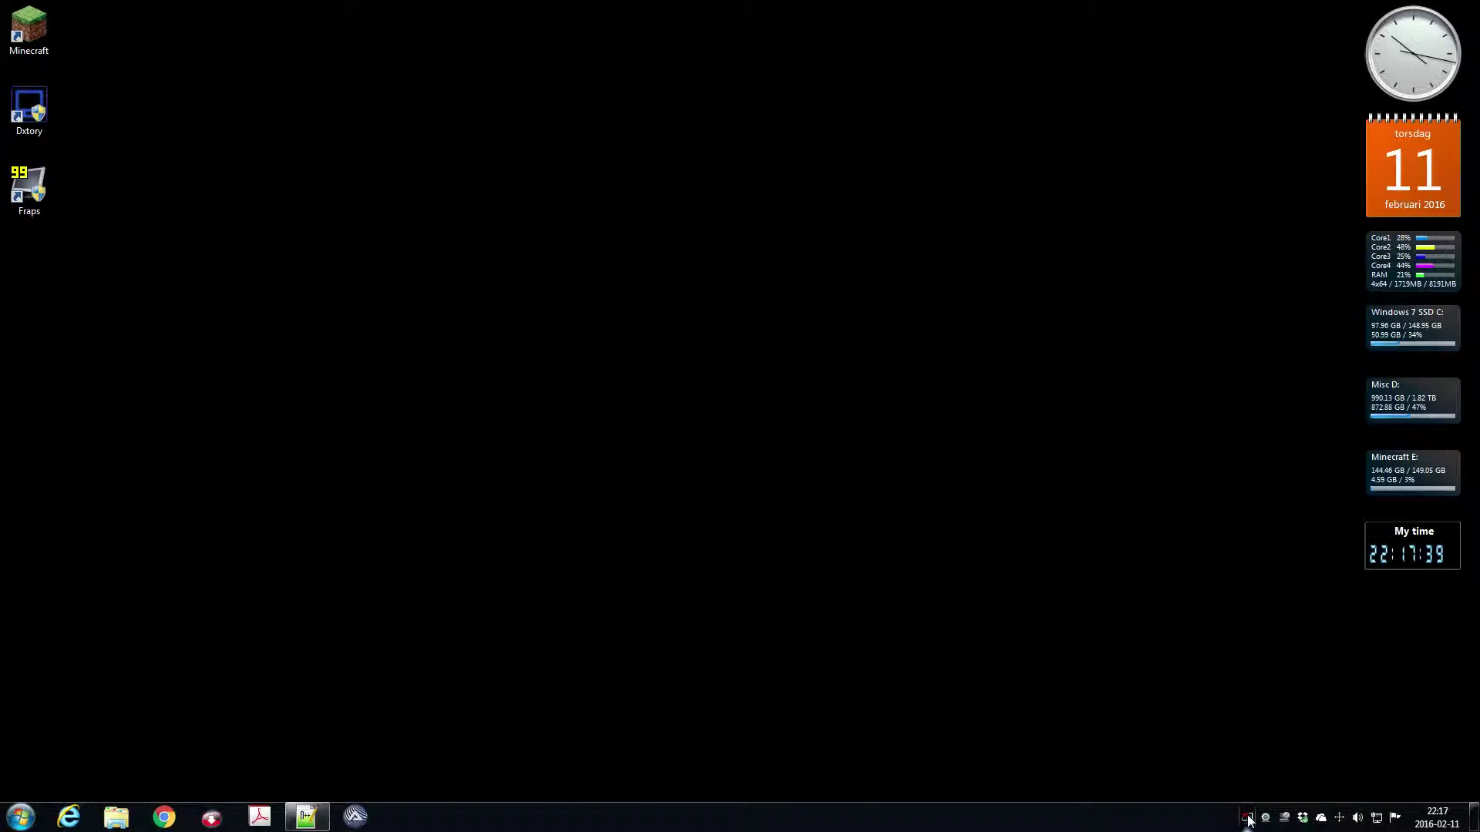
click(571, 341)
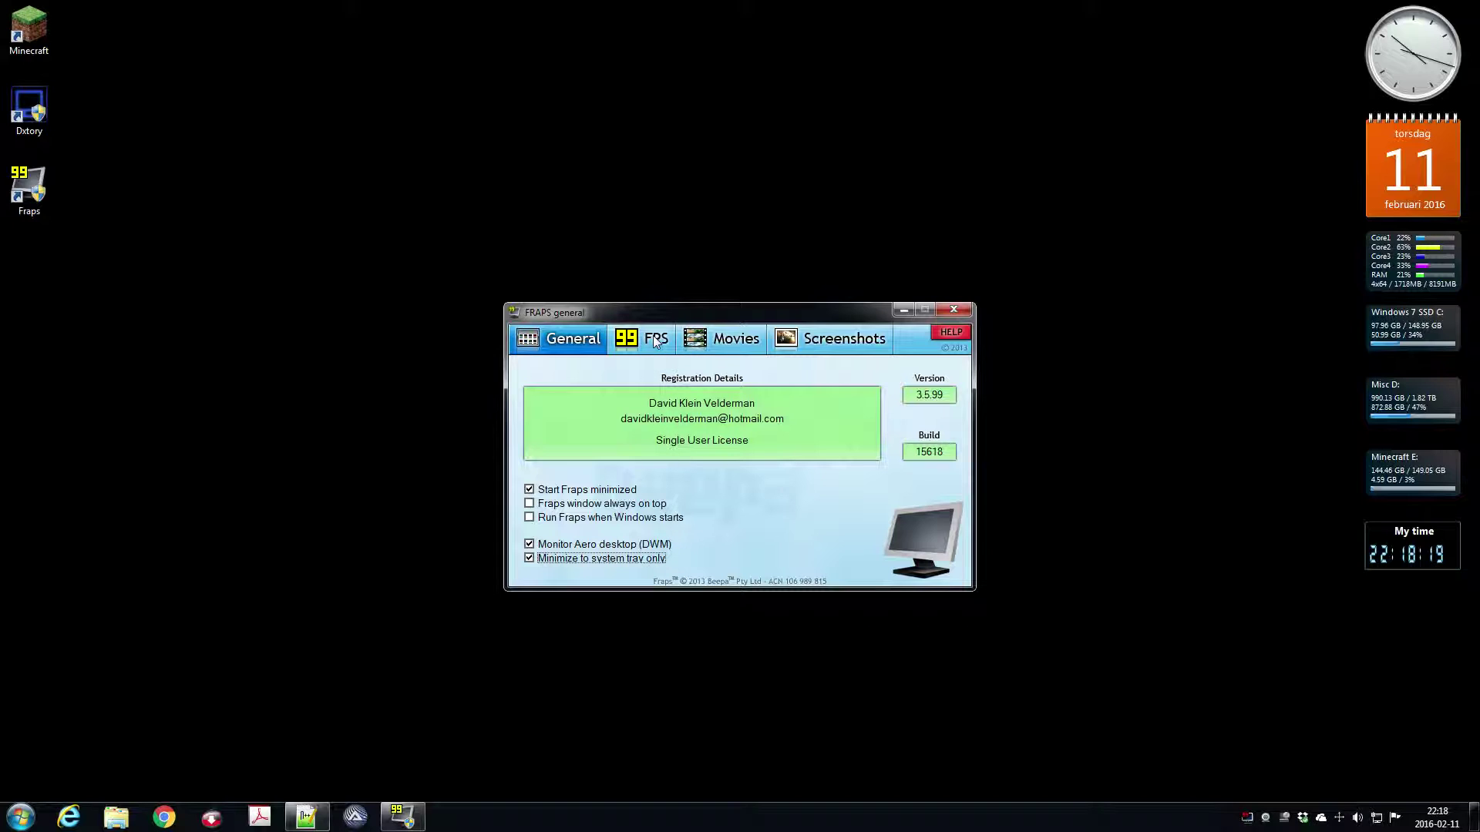
click(737, 341)
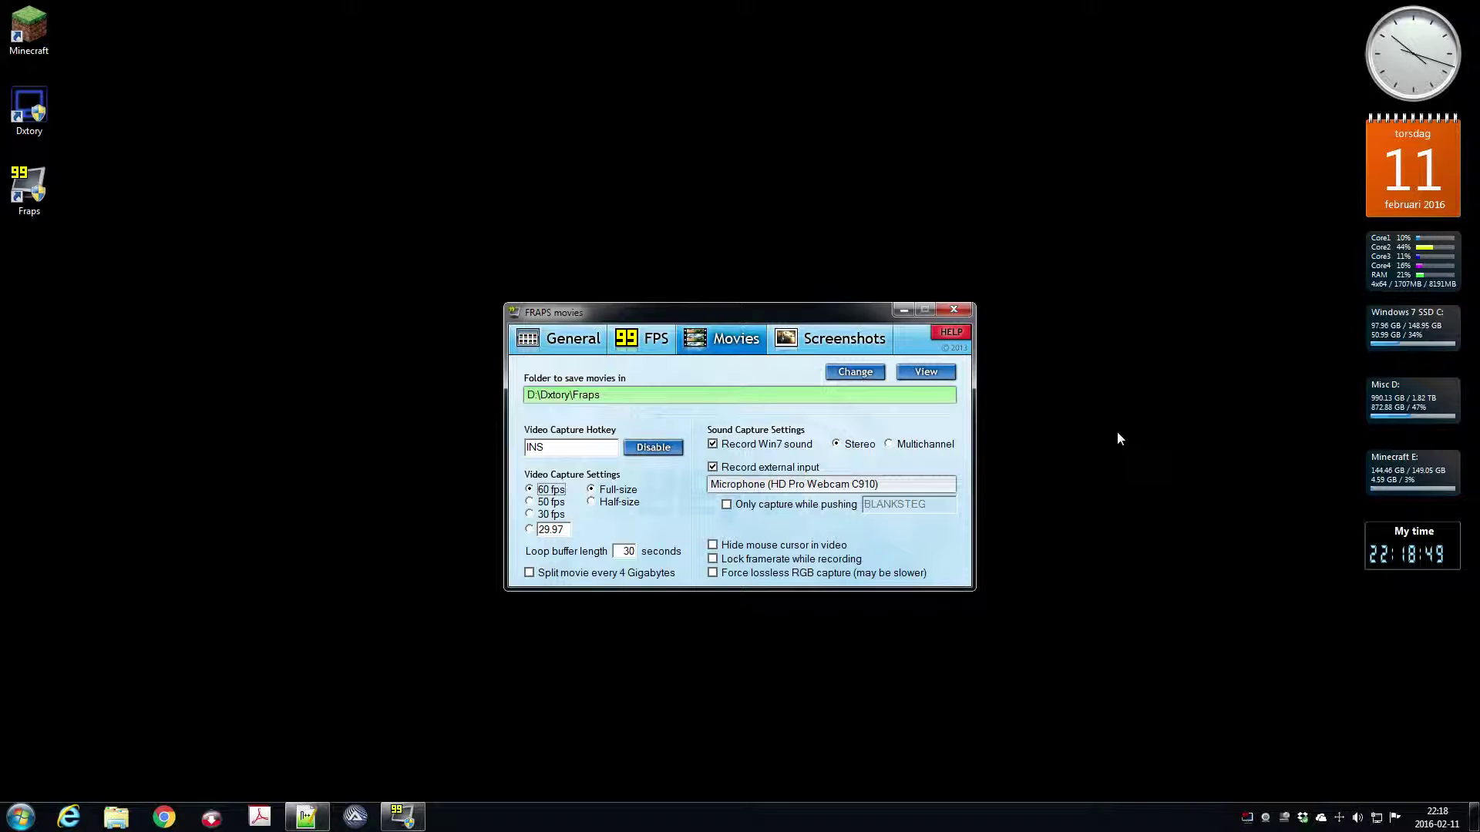
click(901, 309)
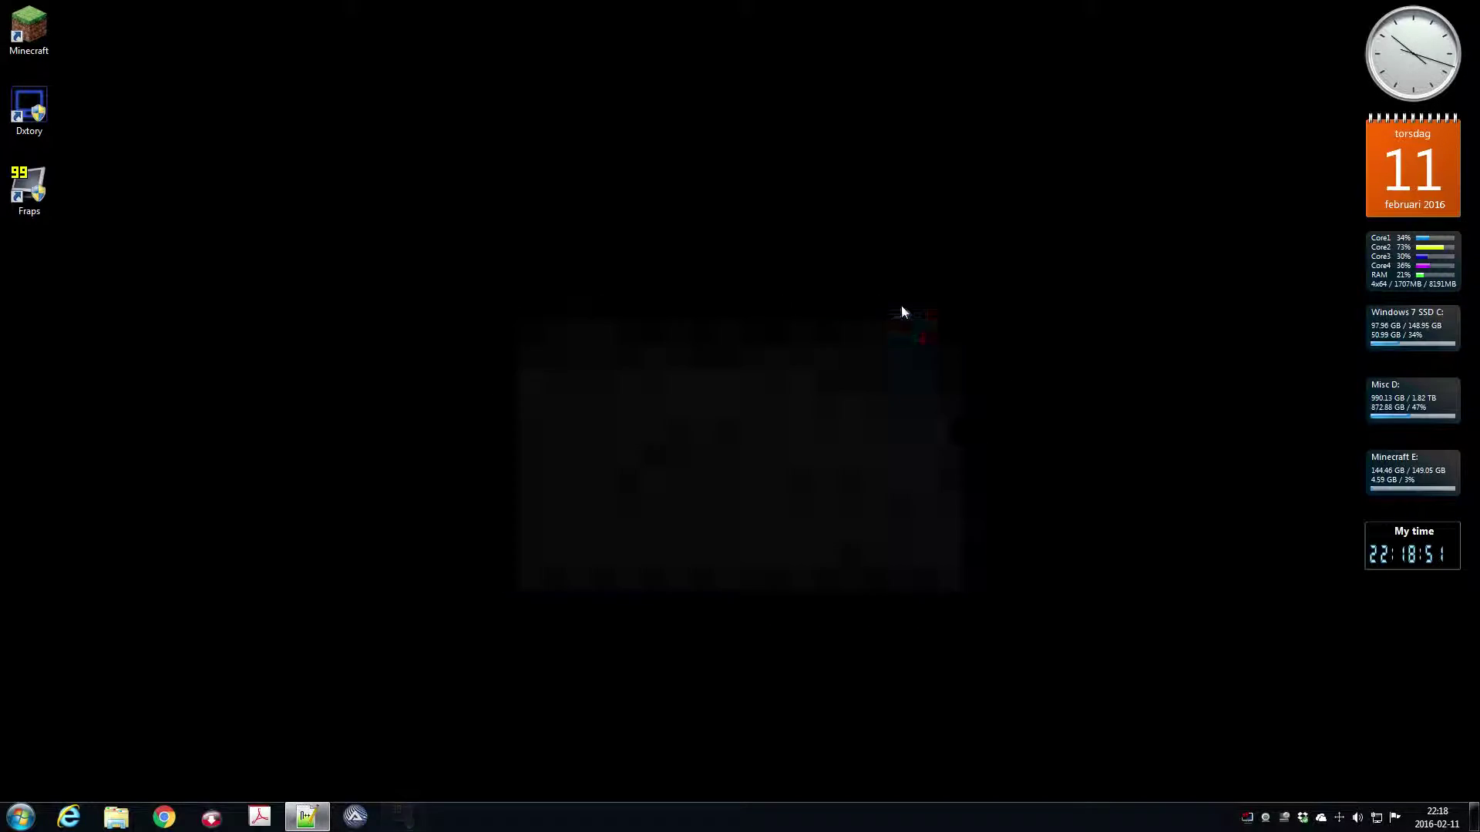
Launch Dxtory from the desktop and keep its main window in focus.
click(38, 122)
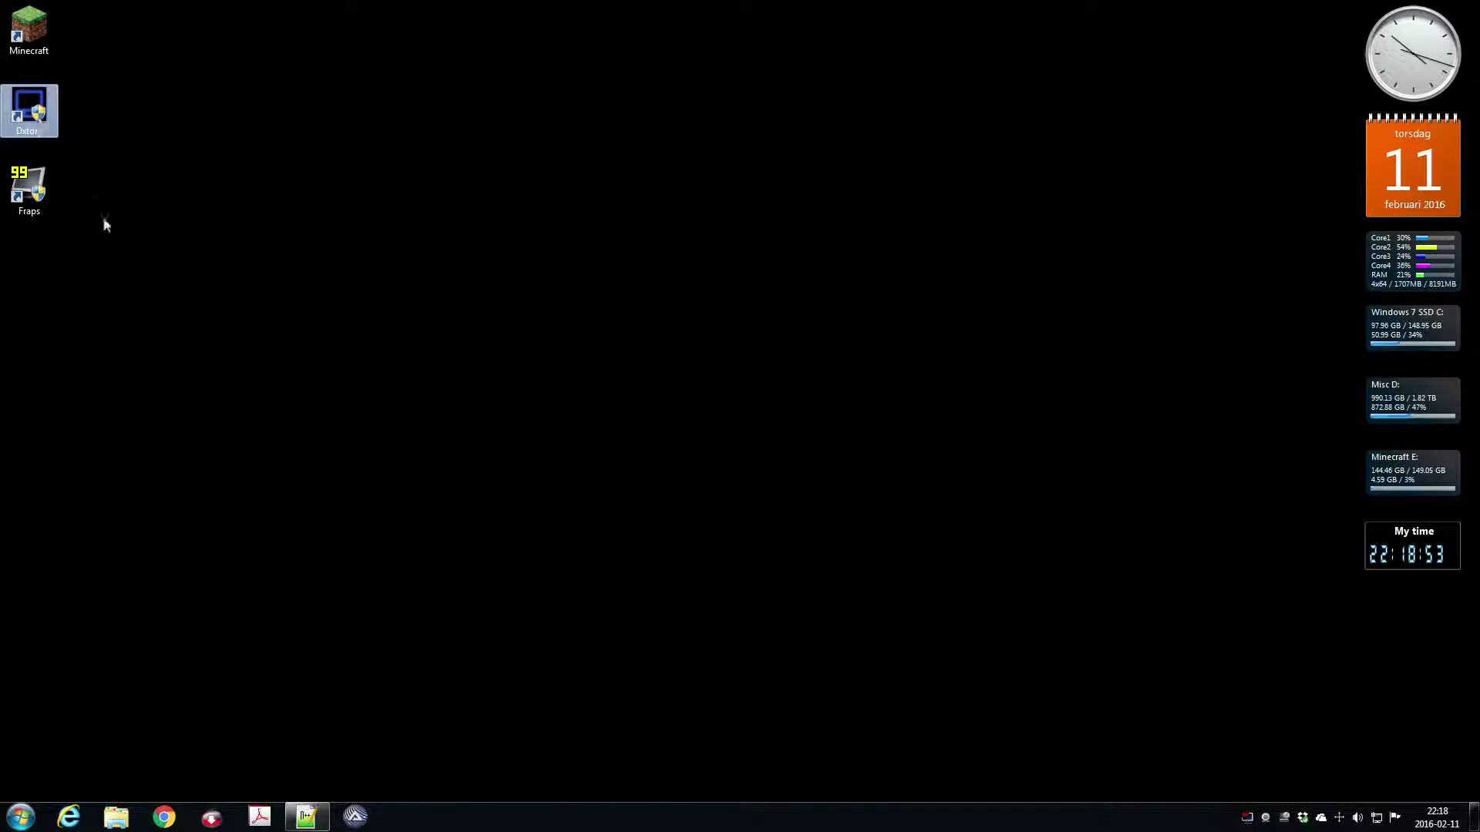
double_click(39, 135)
click(1202, 484)
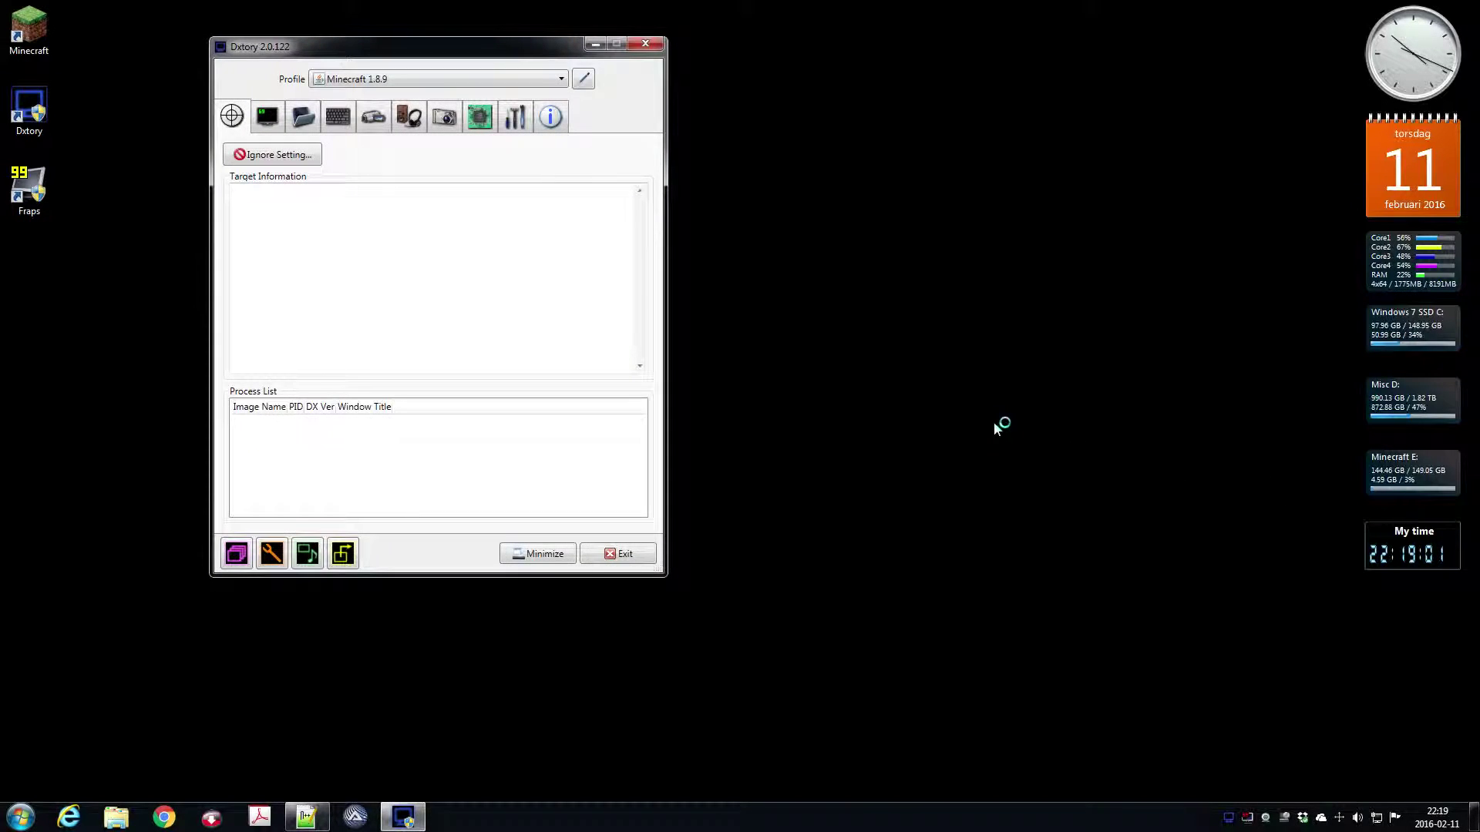
click(26, 187)
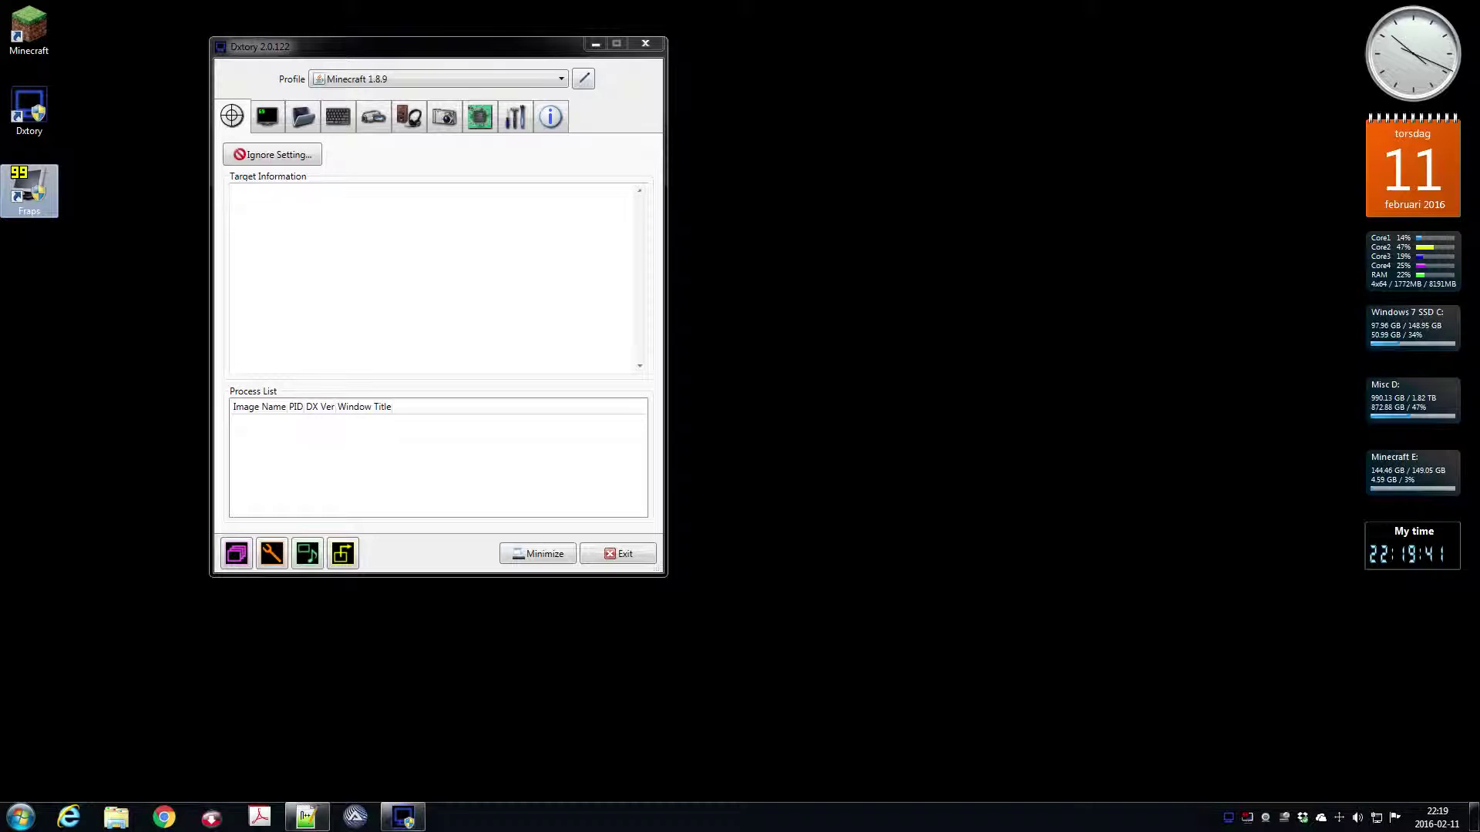
click(314, 52)
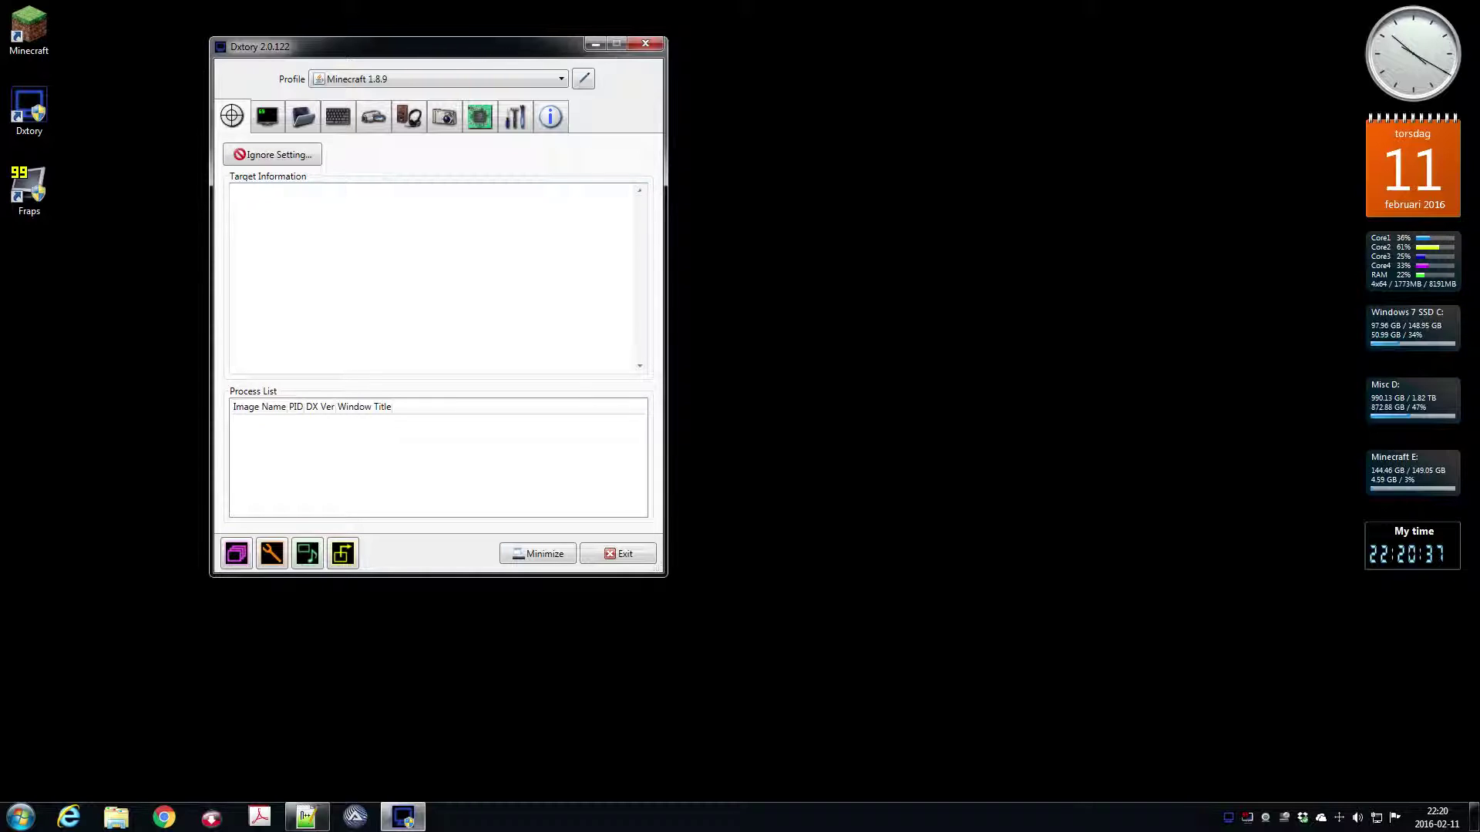
Examine the overlay settings and the color options for Recording Status Color, cancelling the color picker.
click(268, 117)
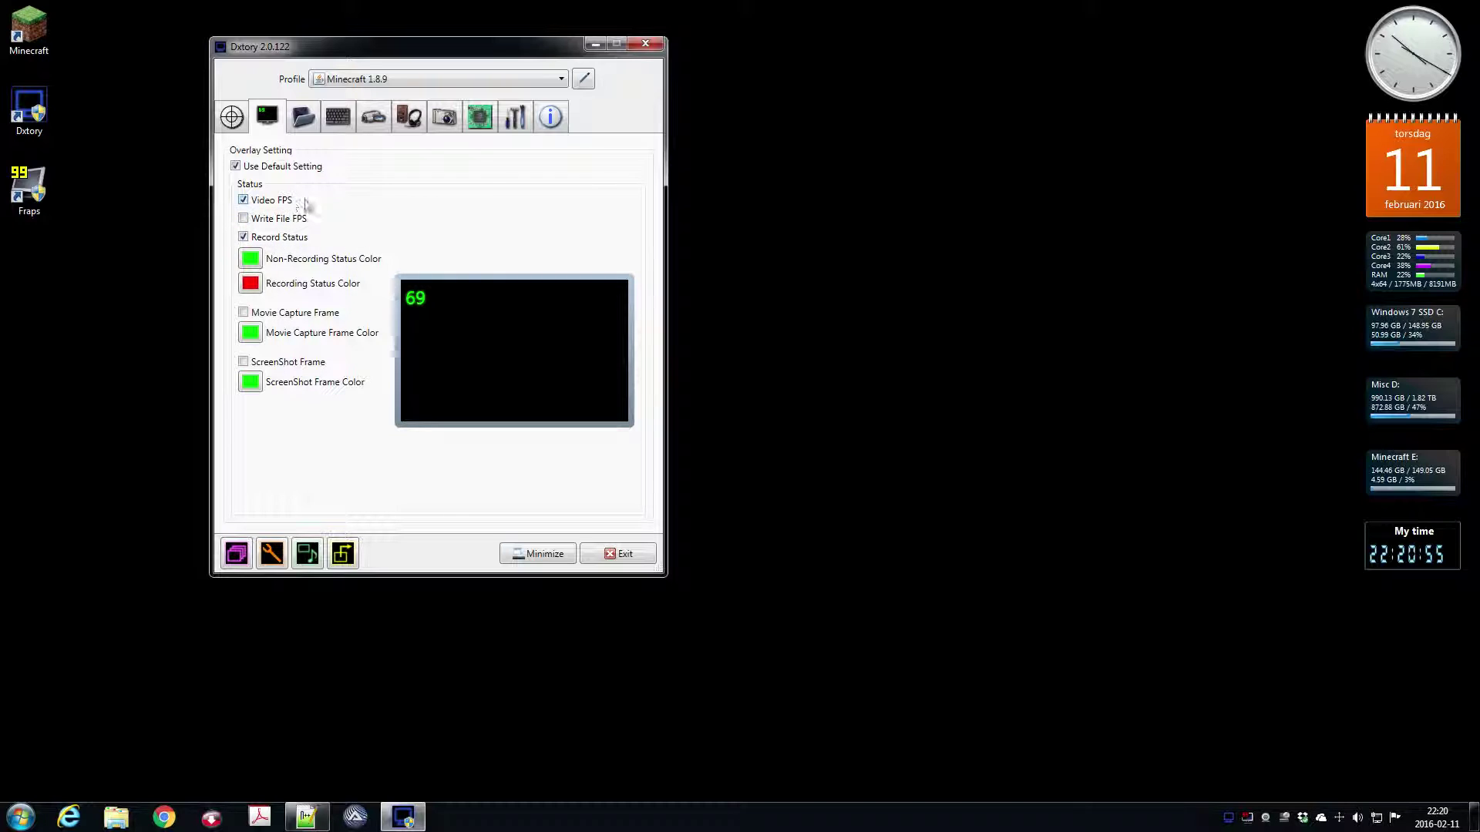
click(251, 283)
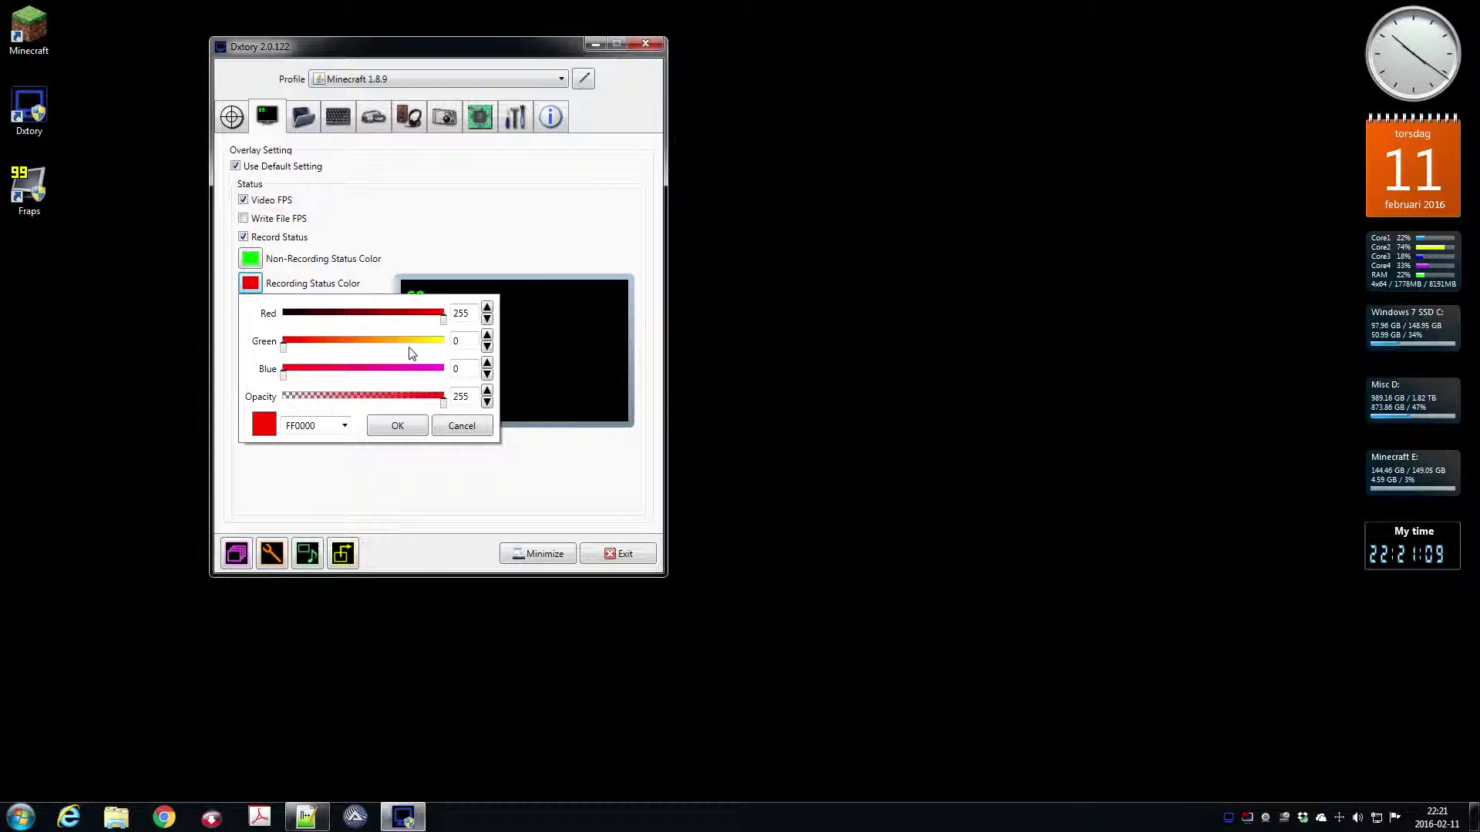
mouse_move(285, 347)
mouse_down()
mouse_move(455, 353)
mouse_move(270, 355)
mouse_up()
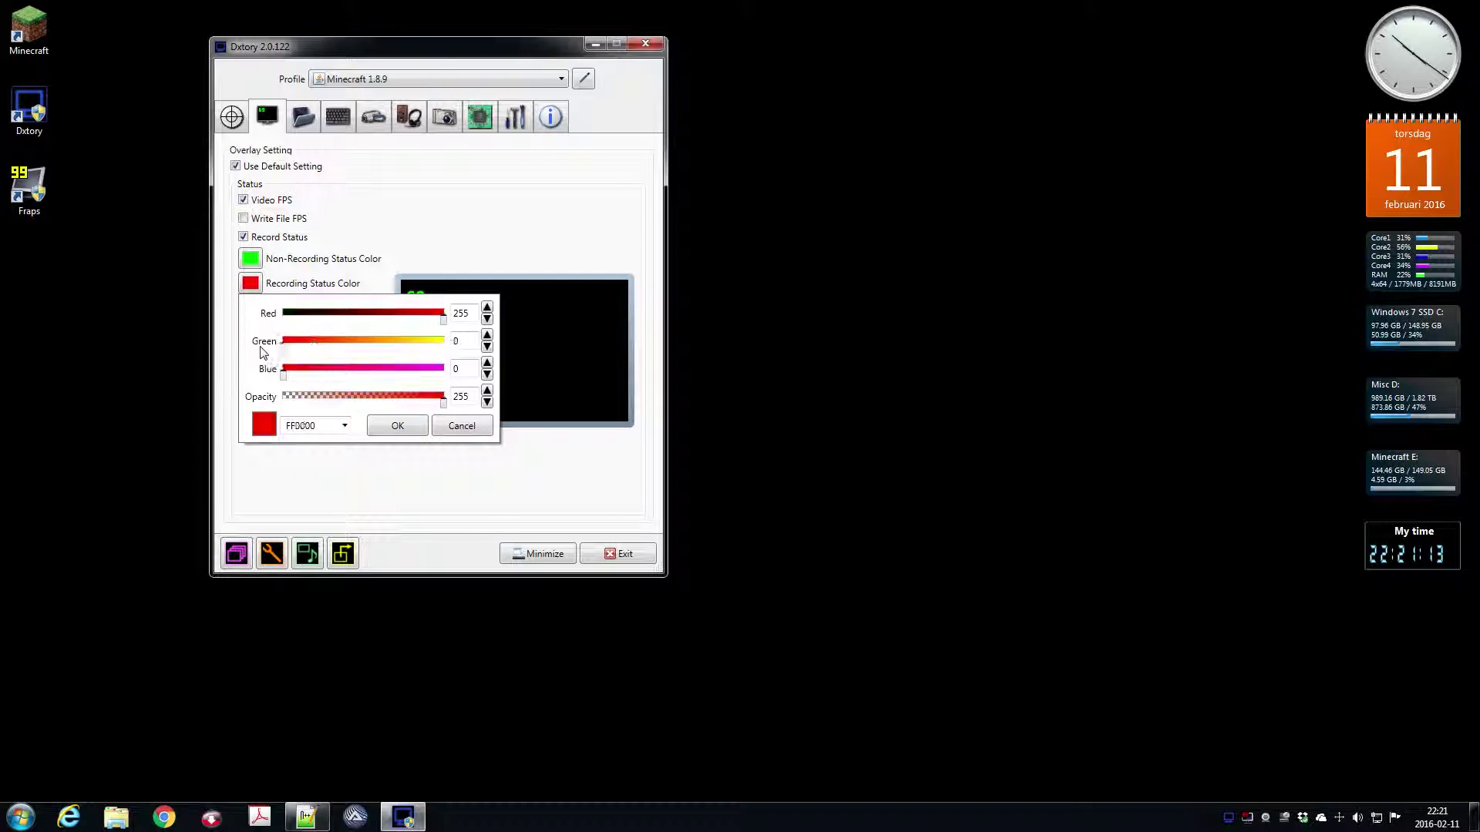
click(461, 427)
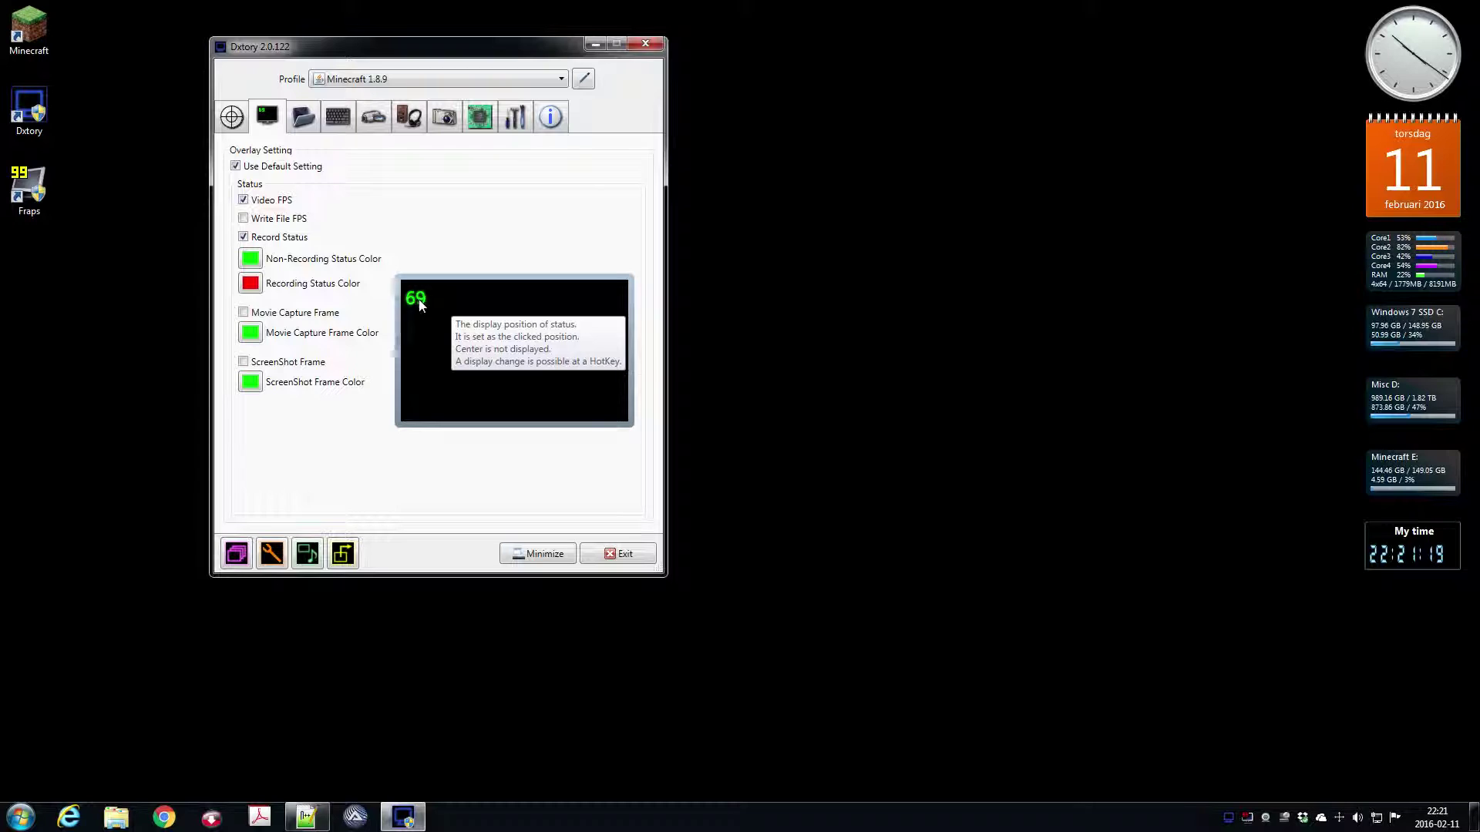
Add D:\Dxtory\Fraps as a second folder to save movies in.
click(303, 117)
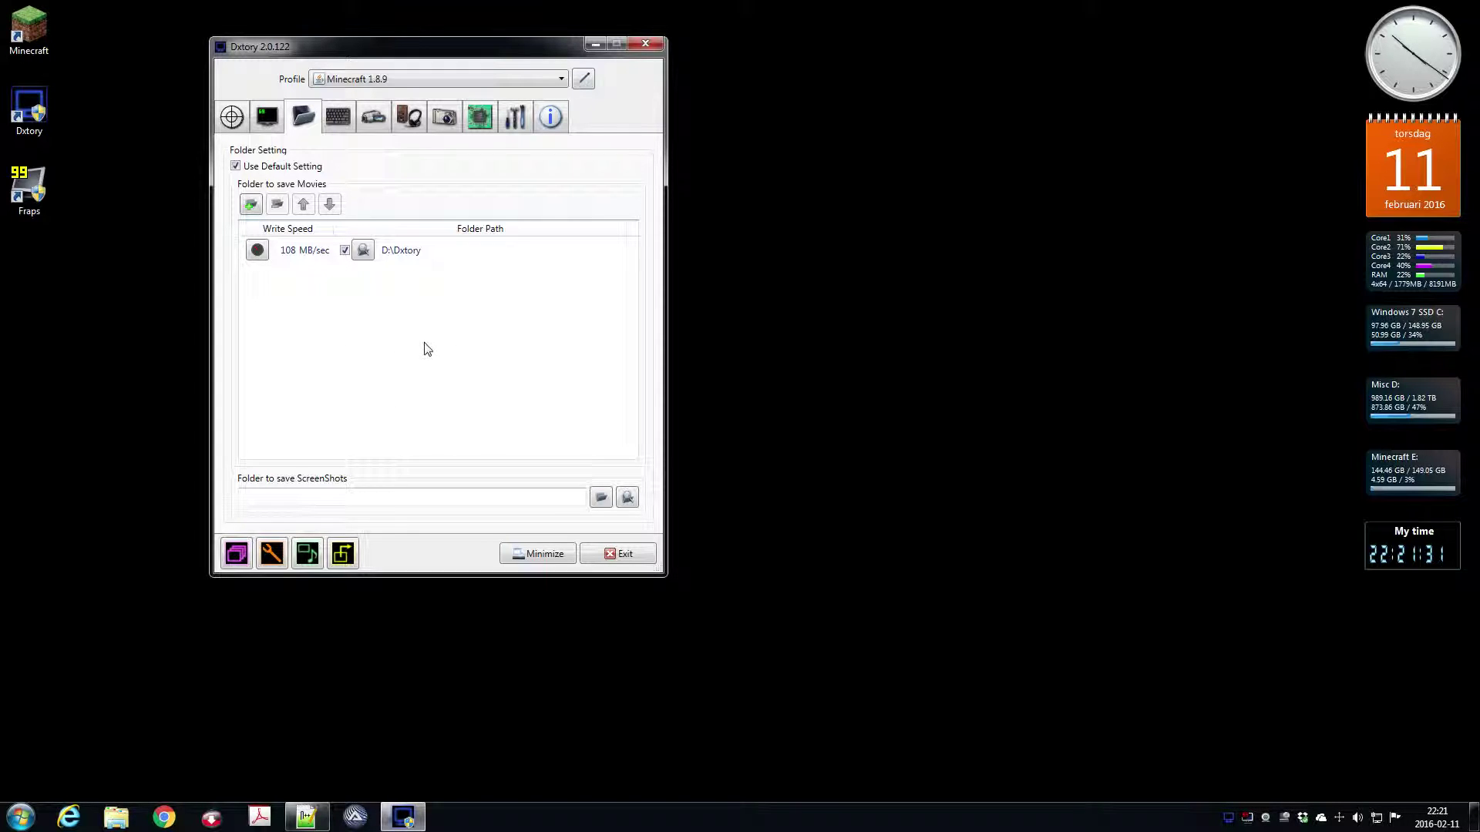
click(249, 205)
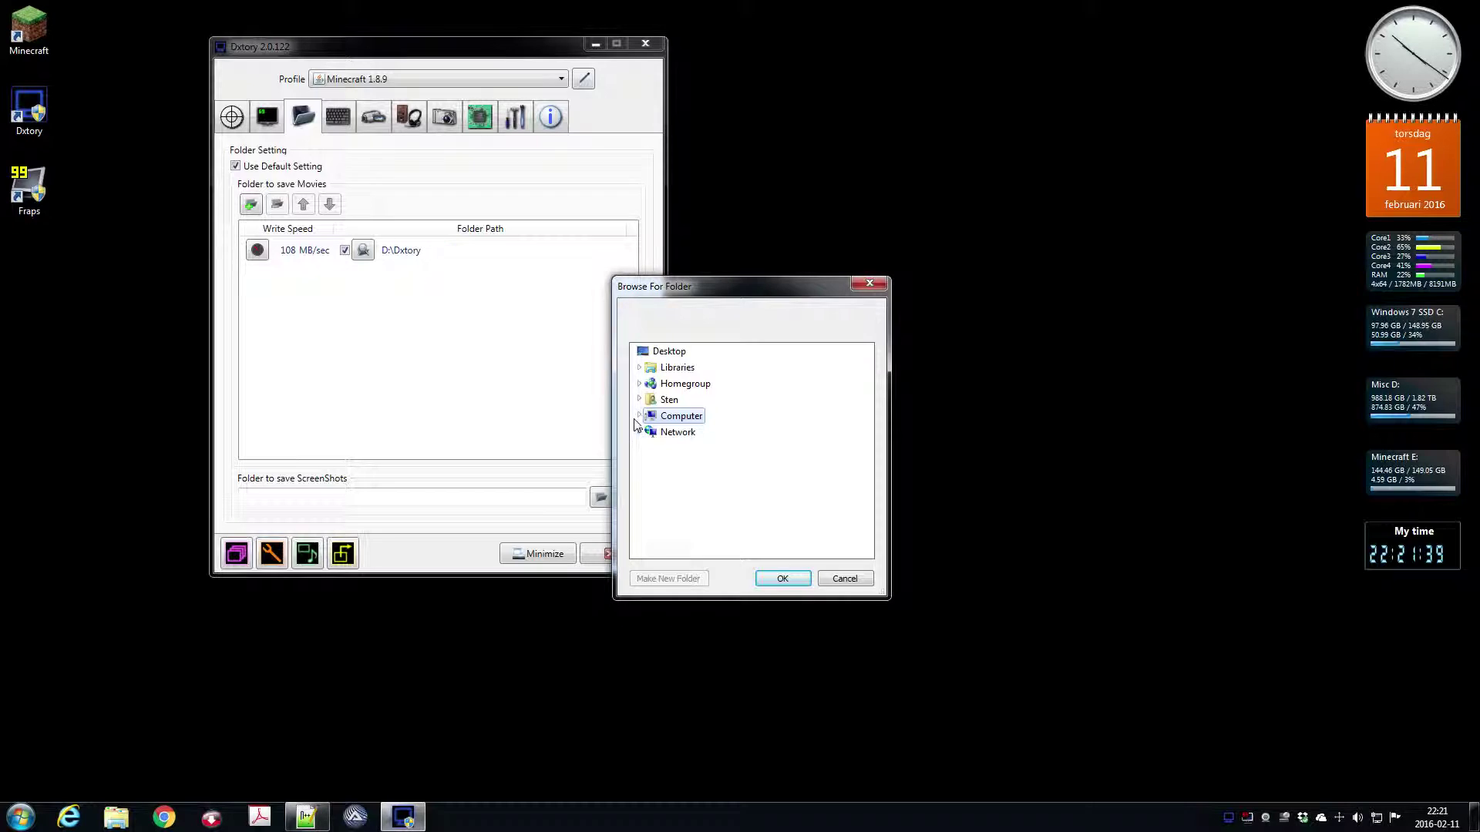
click(639, 416)
click(647, 449)
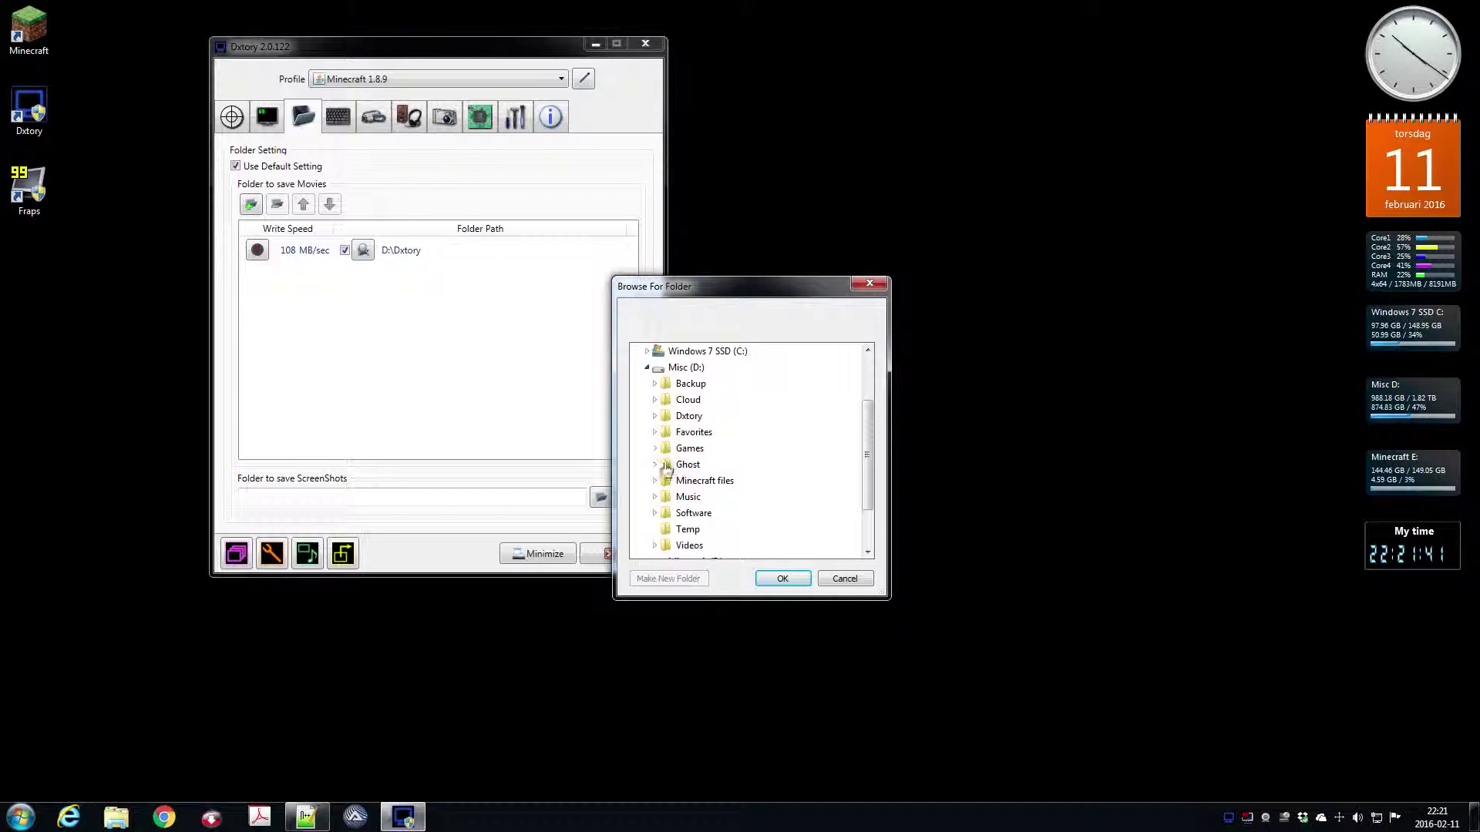
click(655, 416)
click(695, 451)
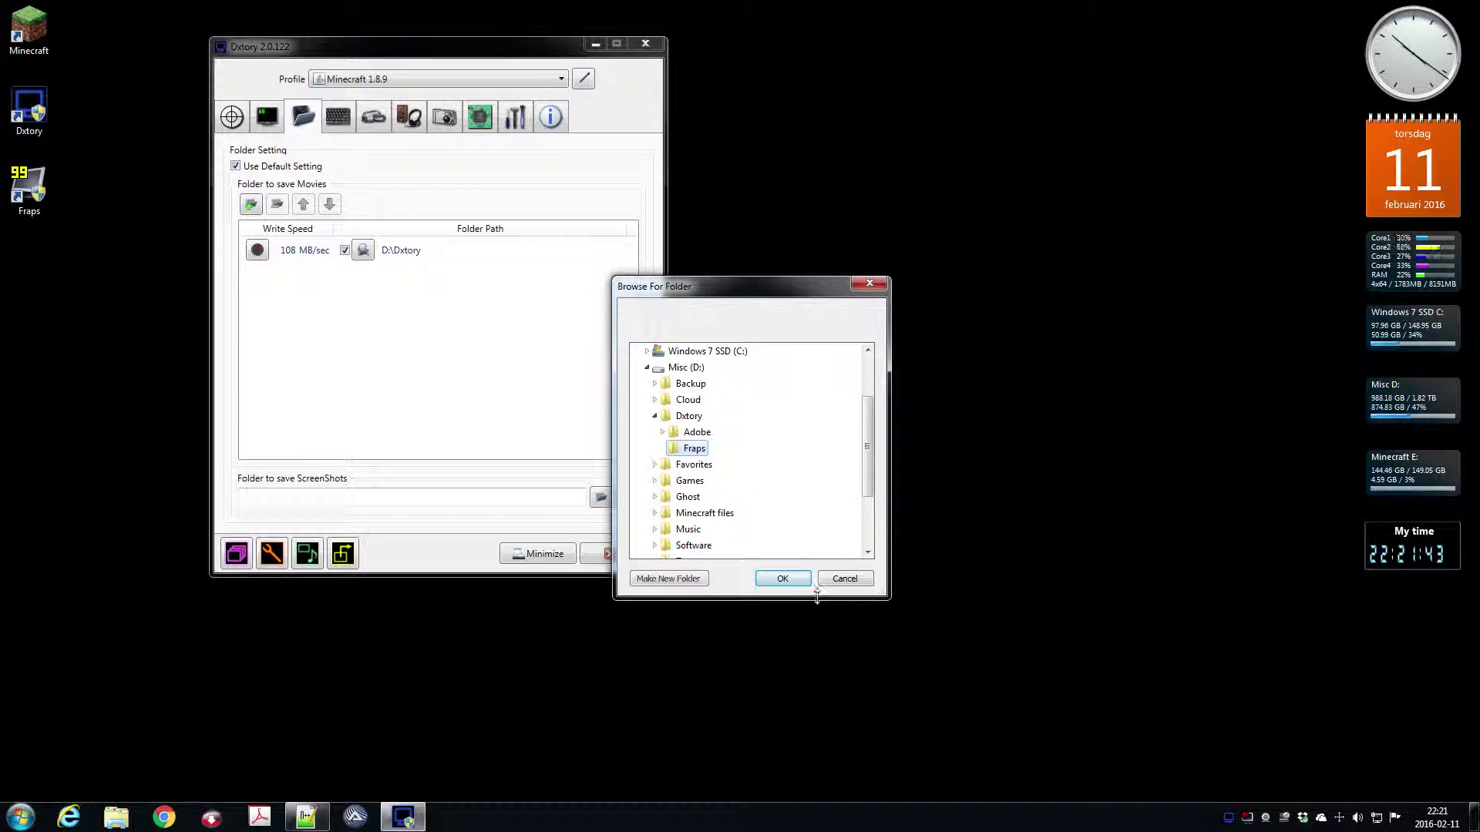
click(782, 578)
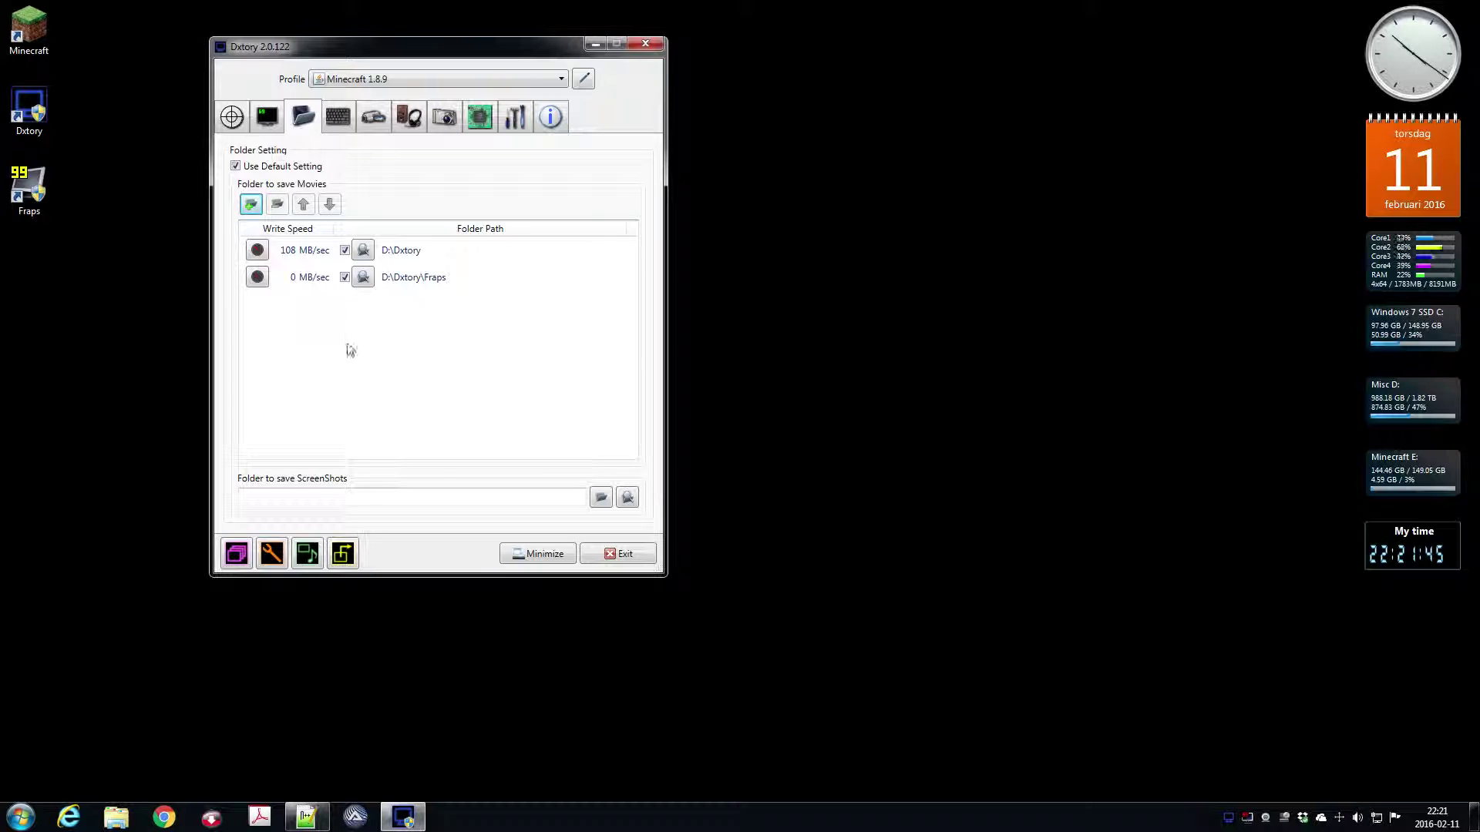
View the write-speed benchmark for D:\Dxtory\Fraps with a write size of 4000 MB, and remove that folder from the movie folders.
click(262, 276)
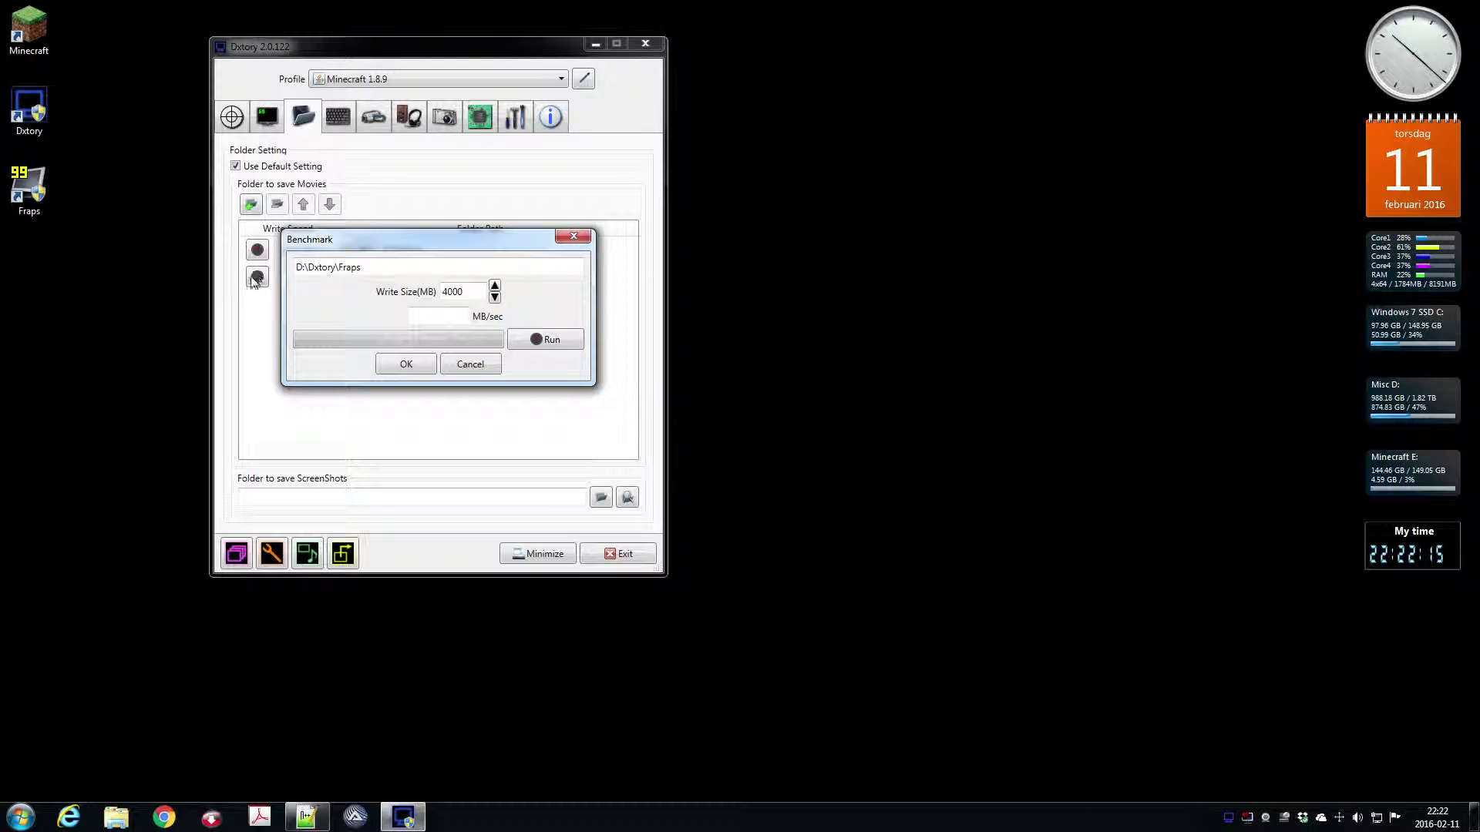
double_click(453, 291)
text(4000)
click(470, 364)
click(457, 279)
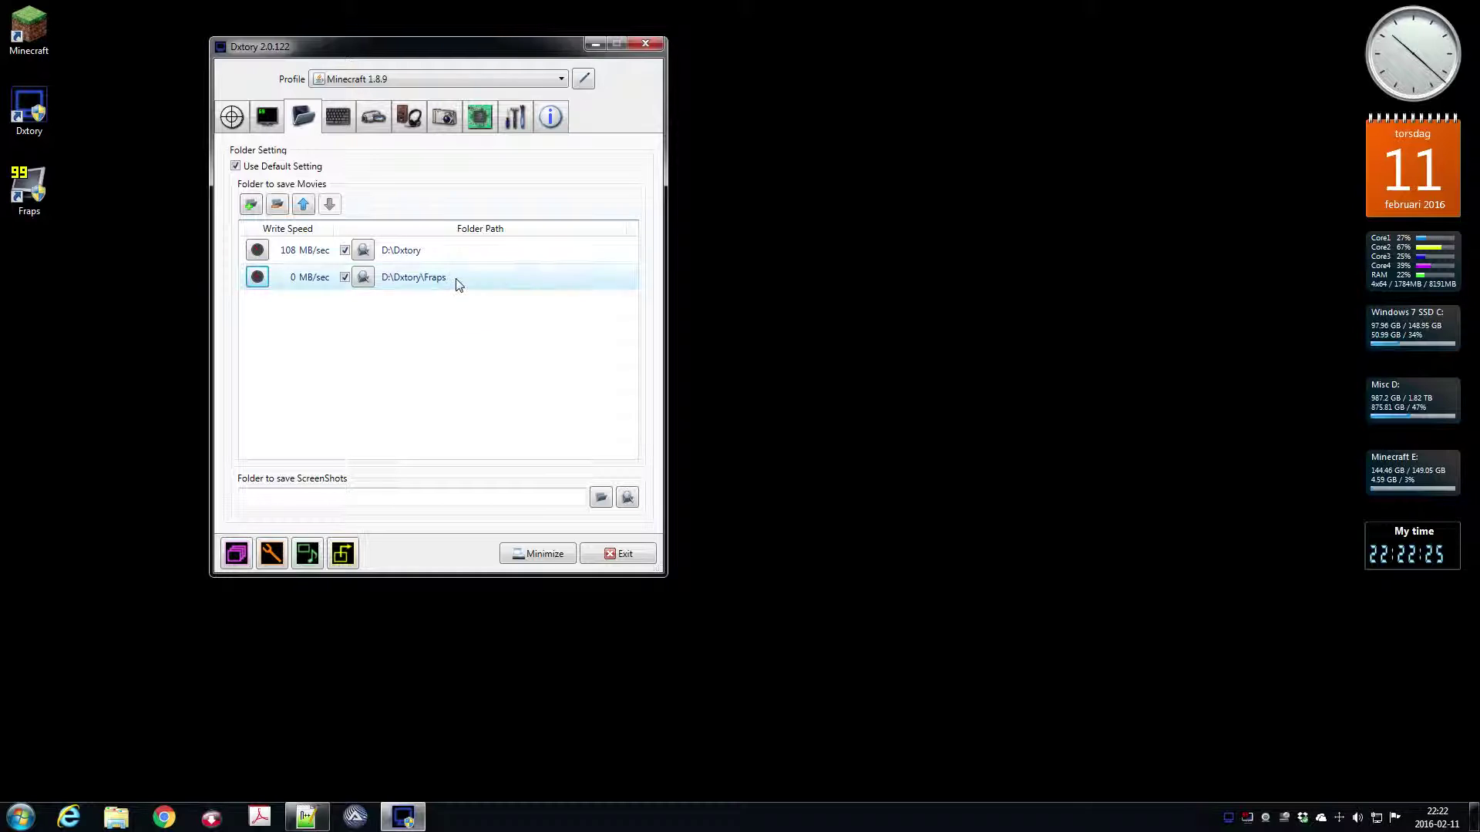
click(277, 204)
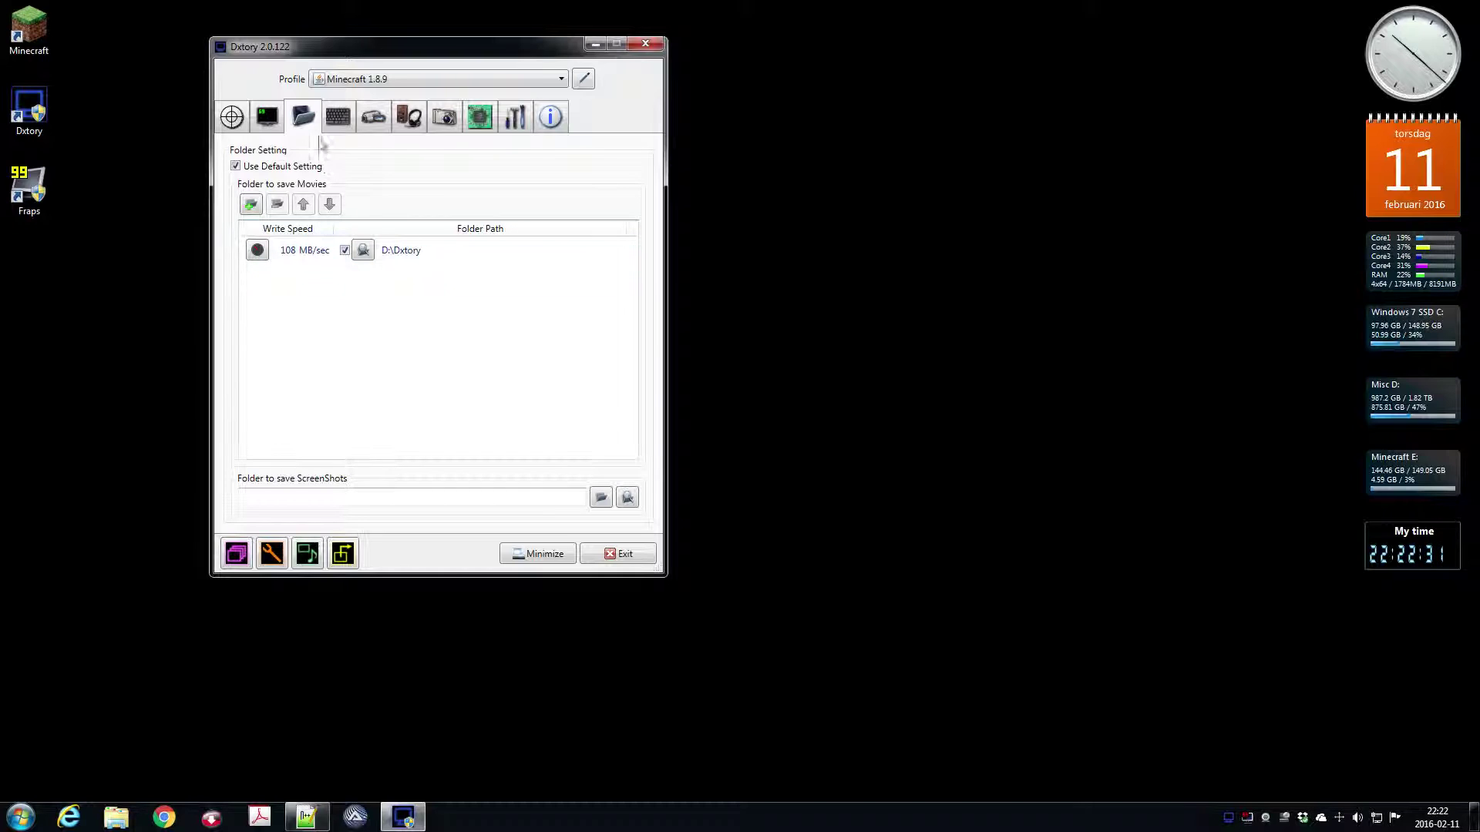
Review the hotkey assignments and the movie settings for codec, frame rate and scaling.
click(338, 116)
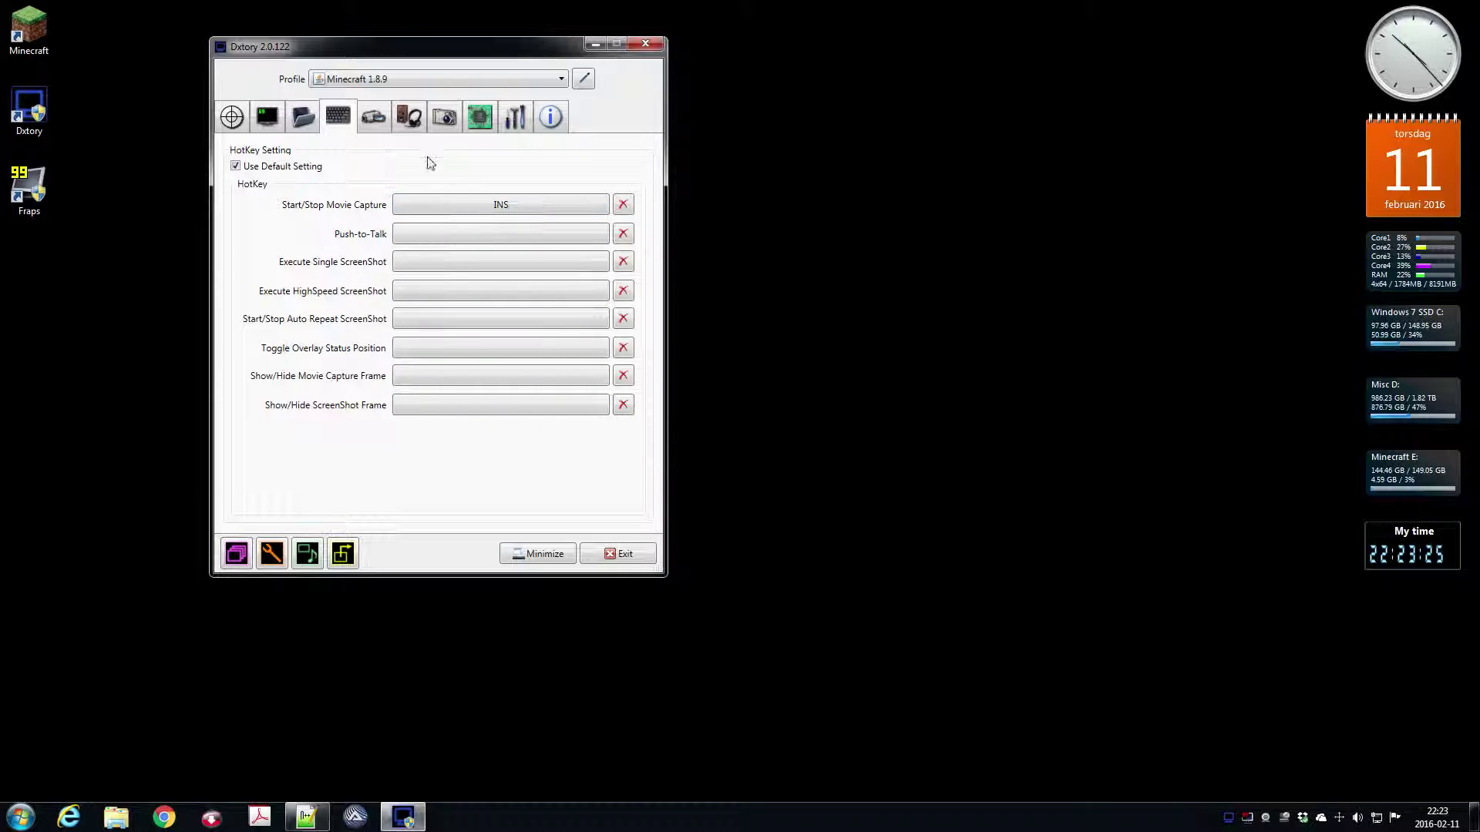
click(376, 117)
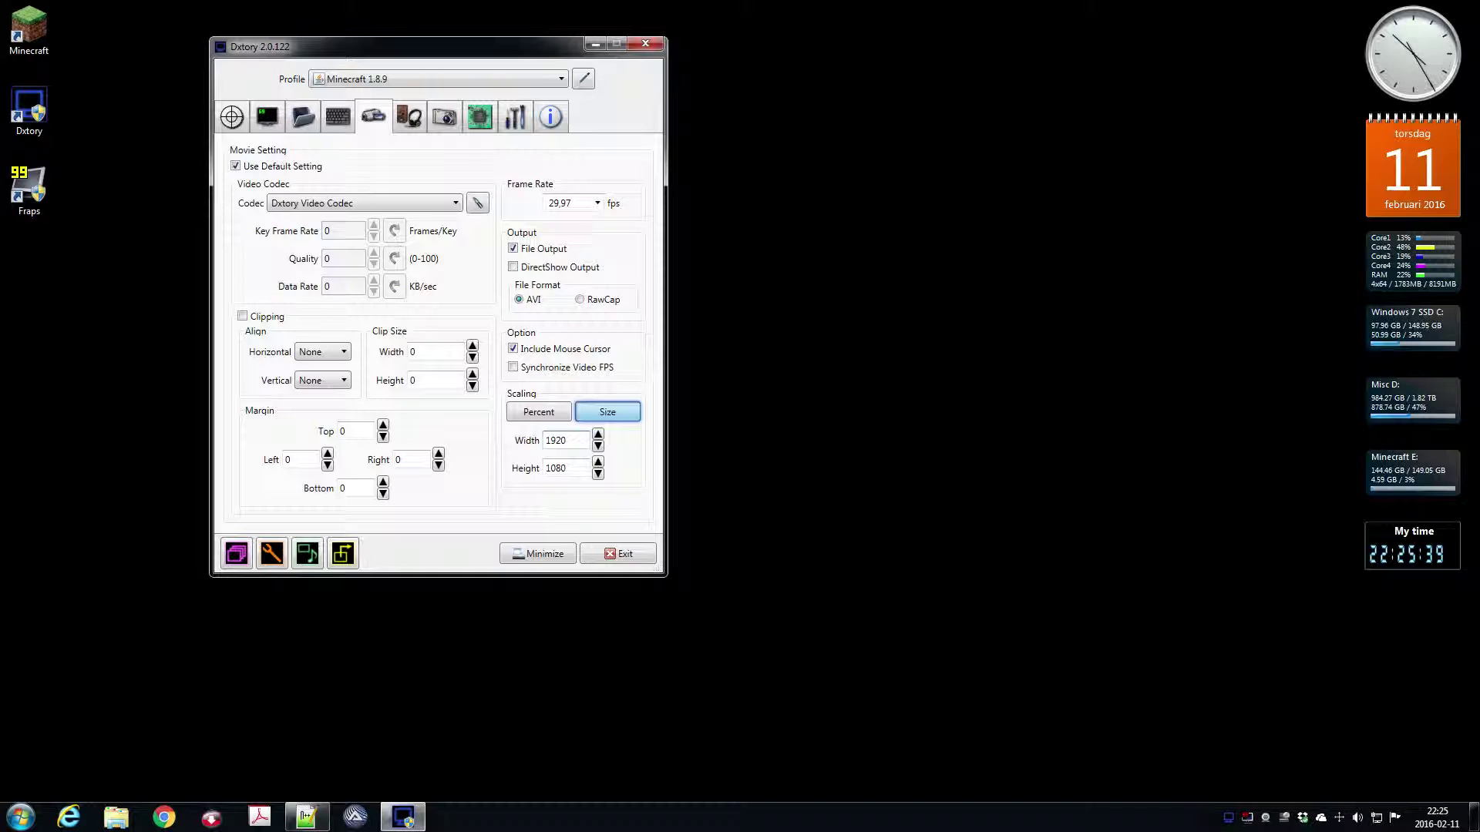
Configure audio stream 2 to record the HD Pro Webcam C910 microphone at volume 50.
click(410, 118)
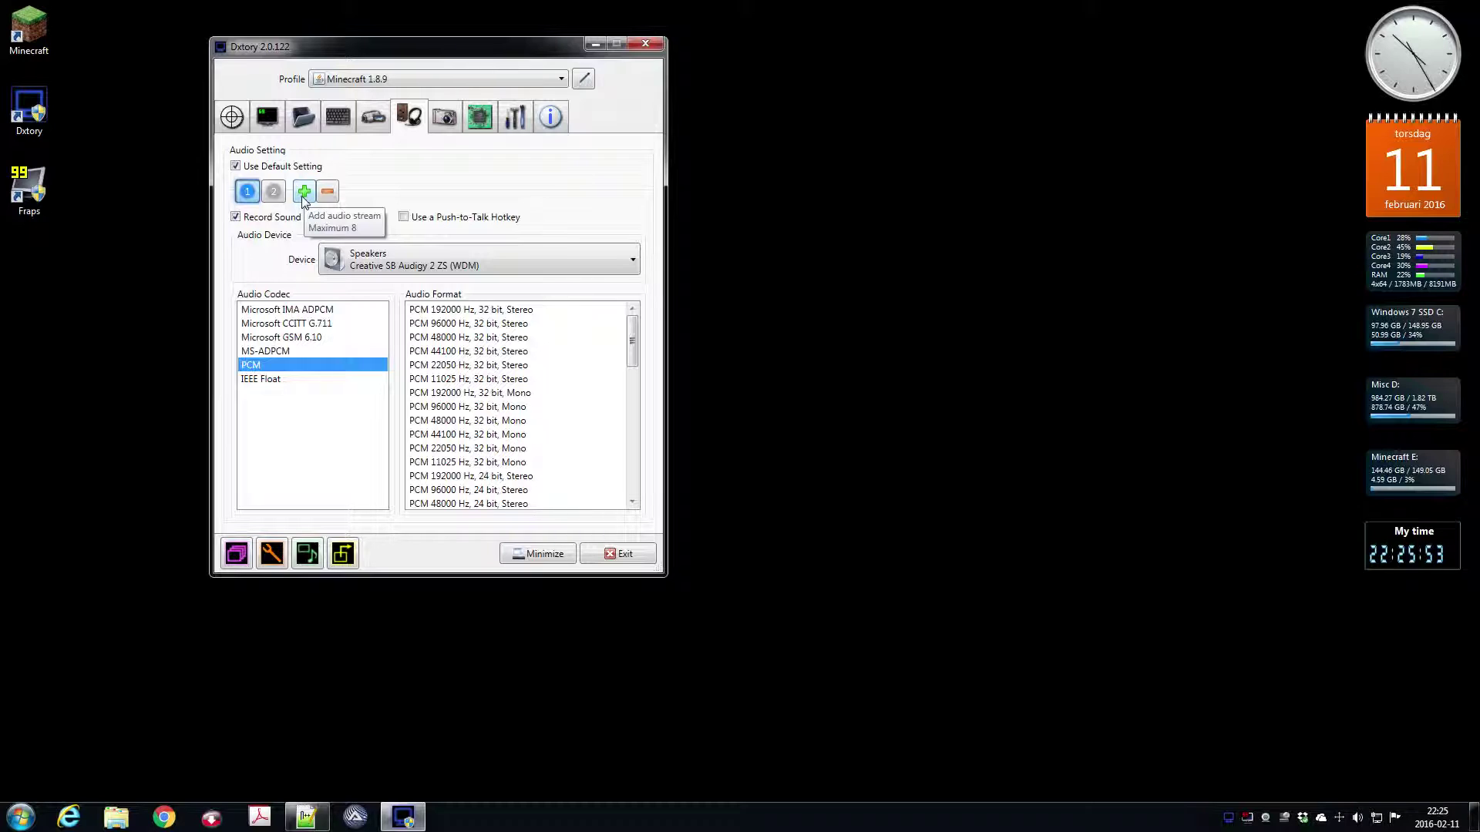
click(273, 191)
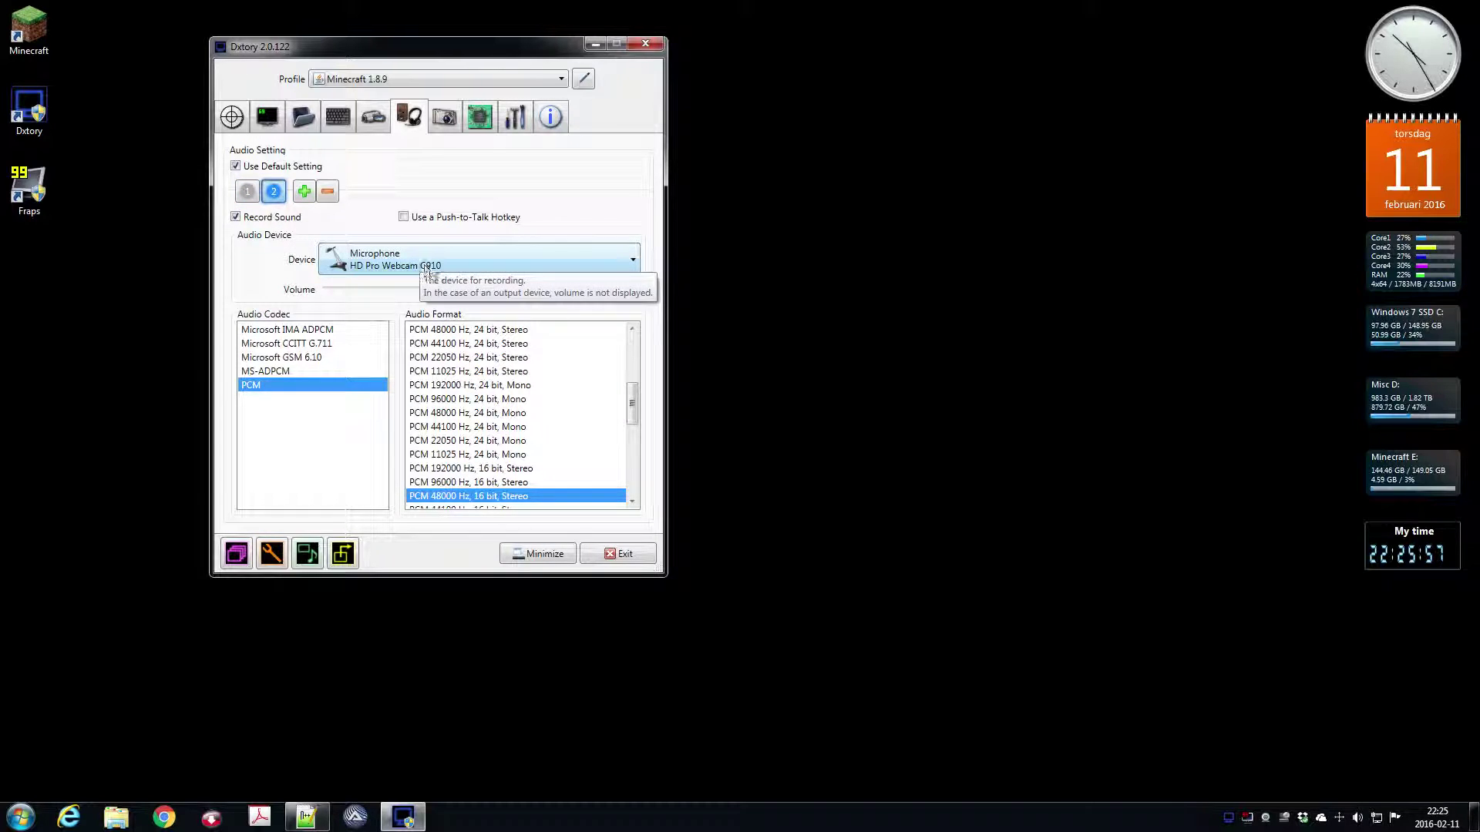
click(470, 265)
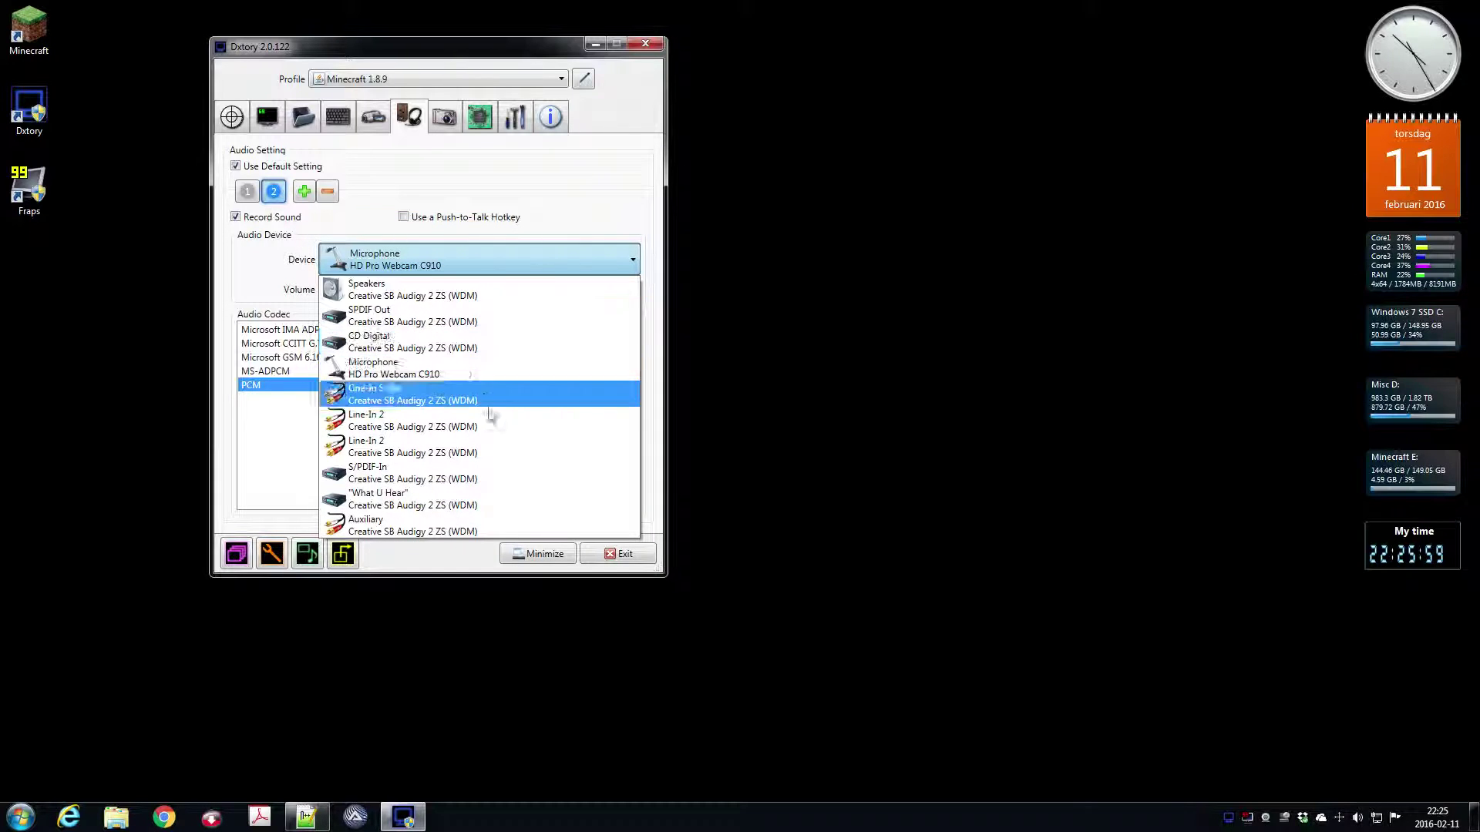
click(503, 377)
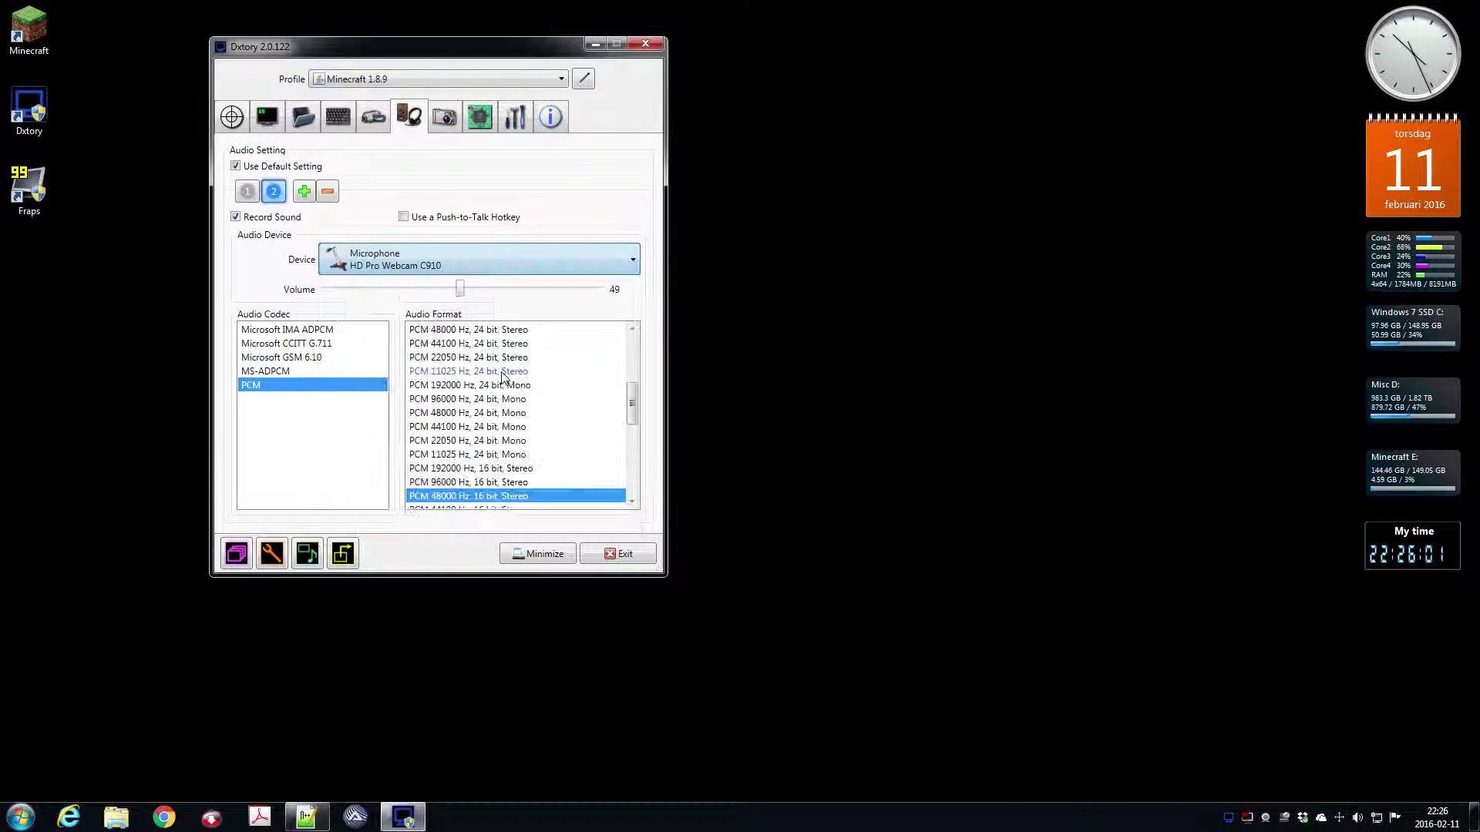
mouse_move(465, 292)
mouse_down()
mouse_move(443, 293)
mouse_move(511, 292)
mouse_move(464, 294)
mouse_up()
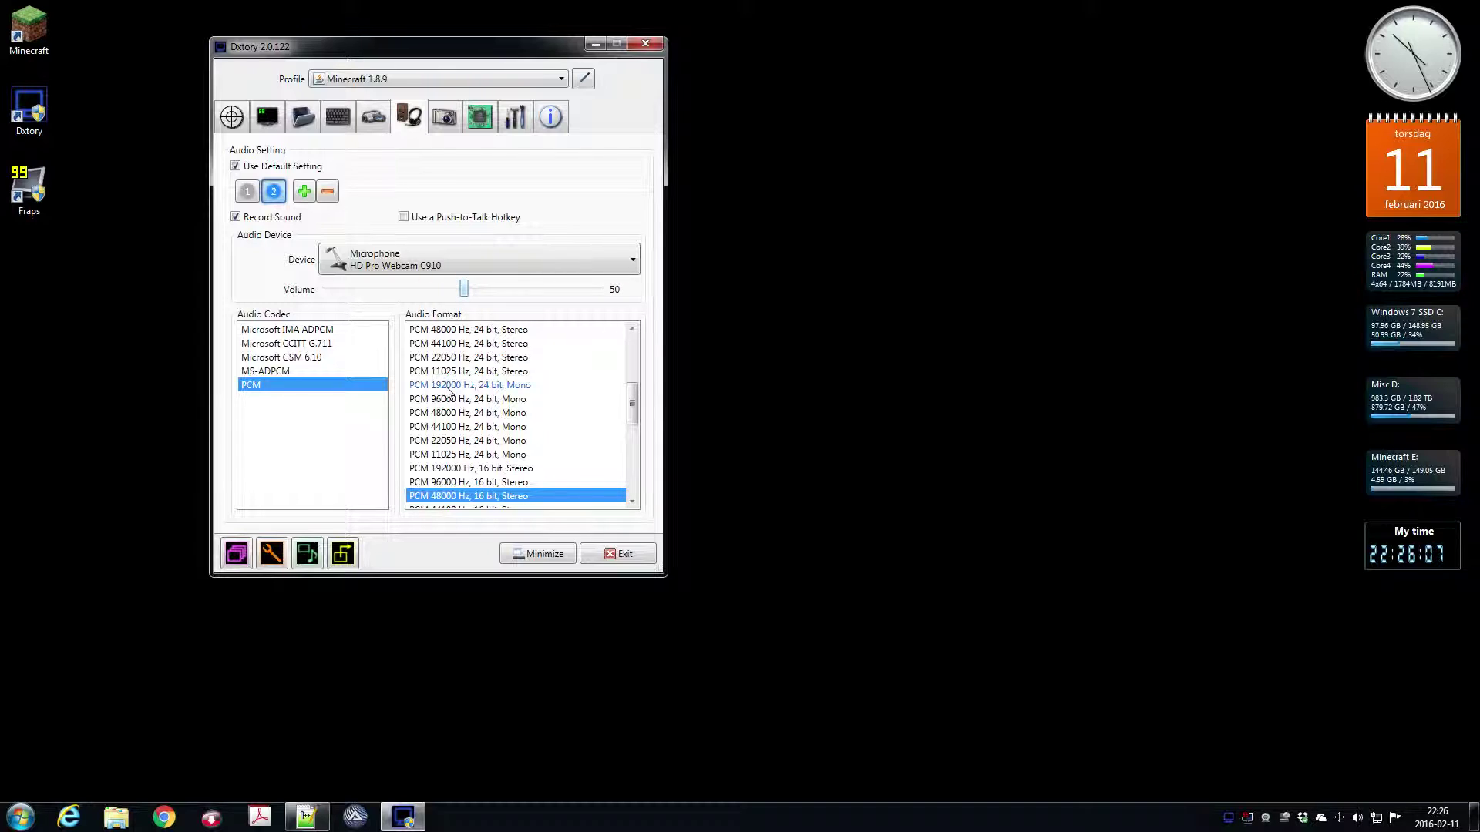
Compare the devices and formats of audio streams 1 and 2, and view the screenshot settings.
click(247, 192)
click(273, 193)
click(248, 194)
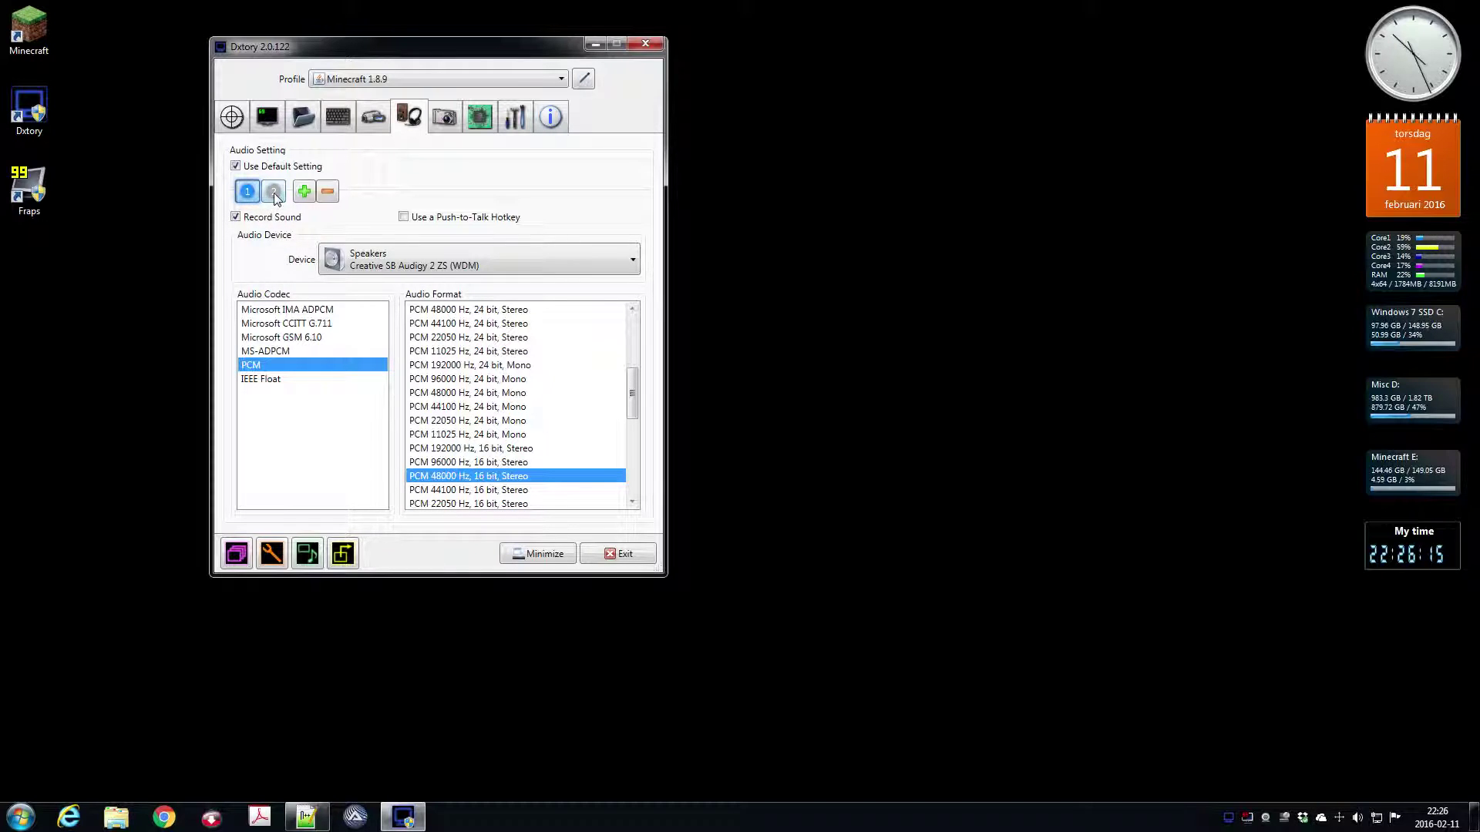
click(275, 193)
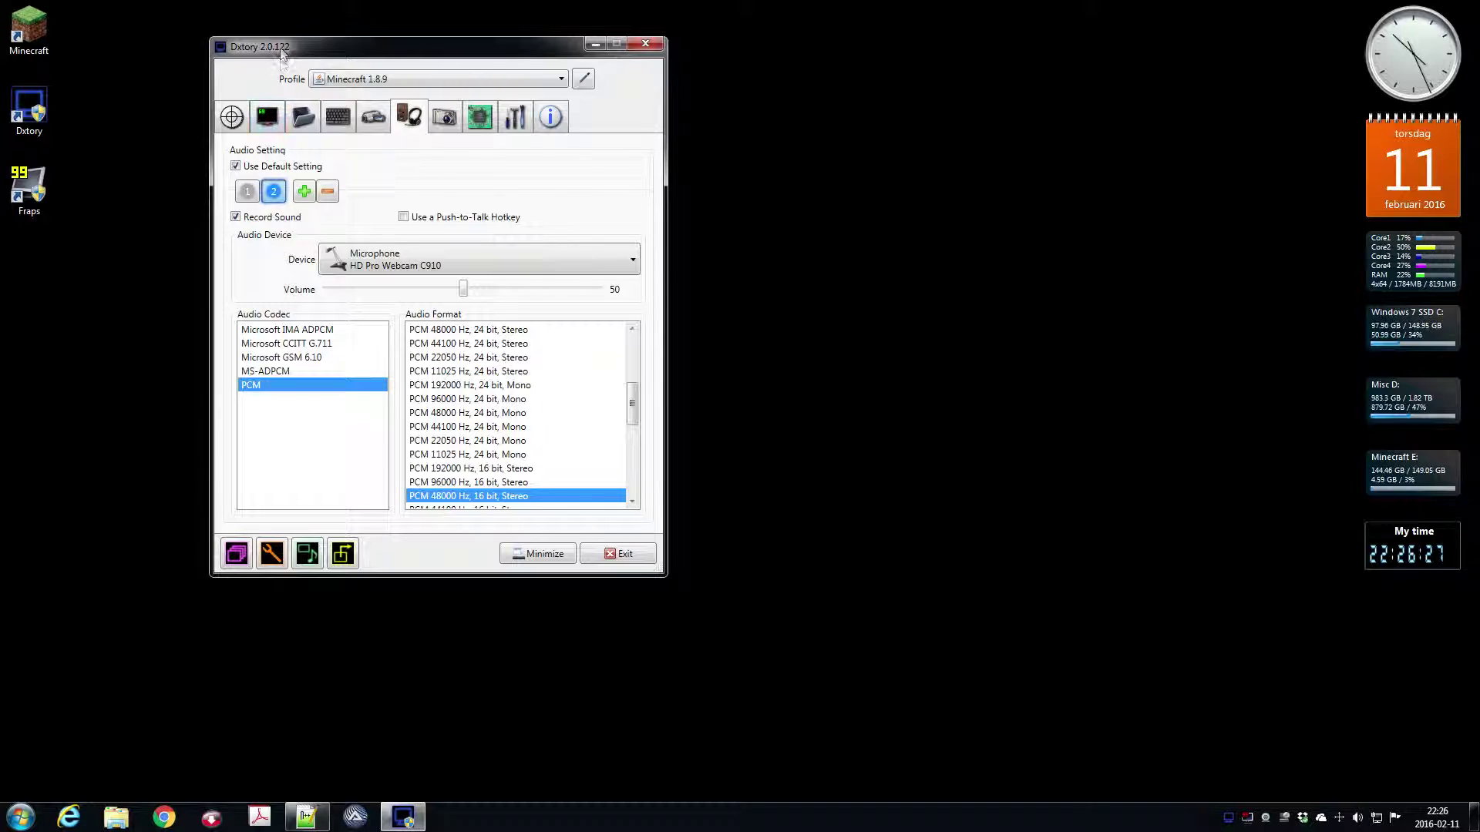
click(445, 123)
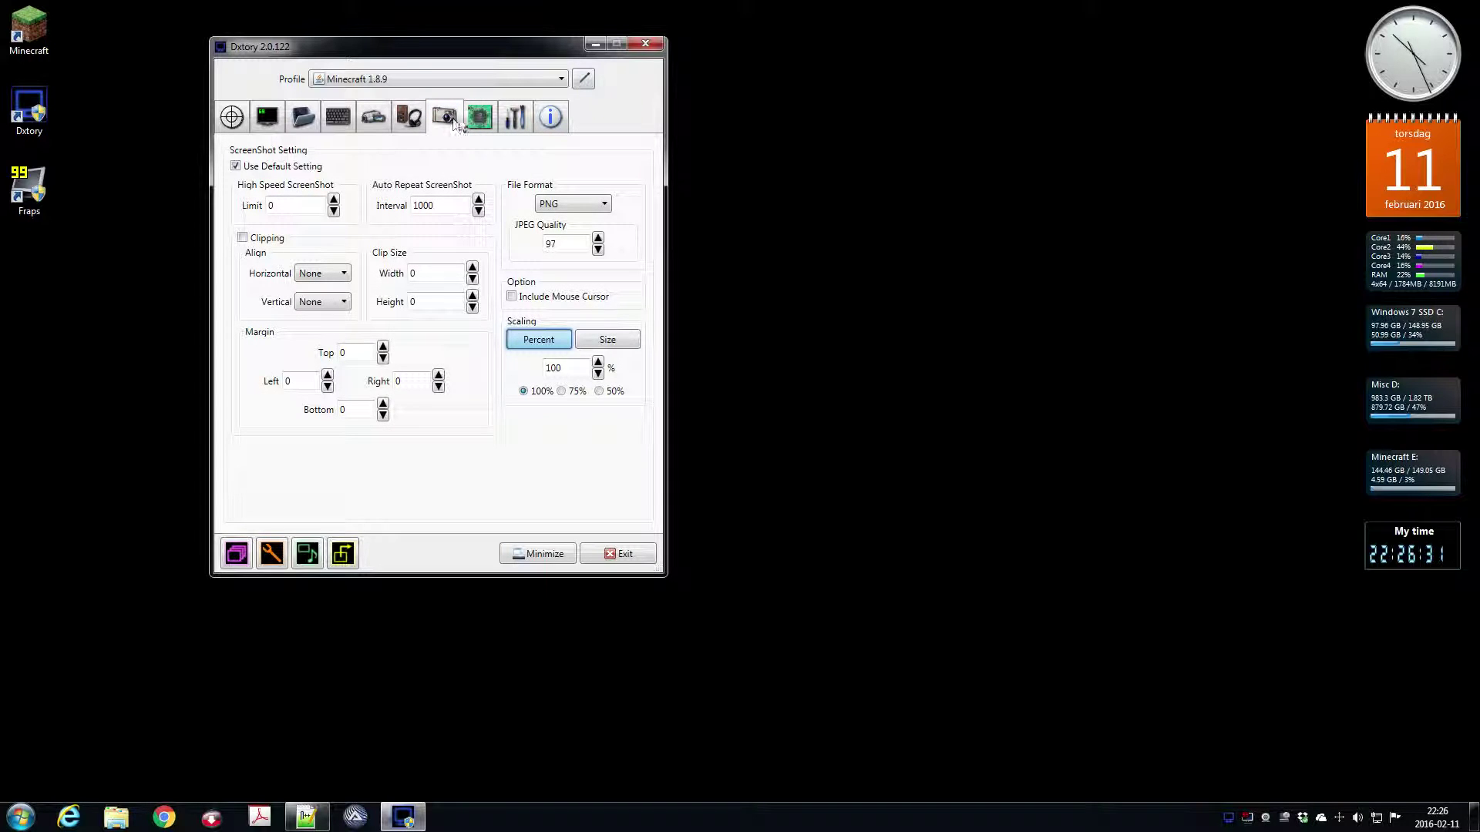
Disable Force CPU Processing in the advanced settings and set Processing Threads to 4.
click(480, 122)
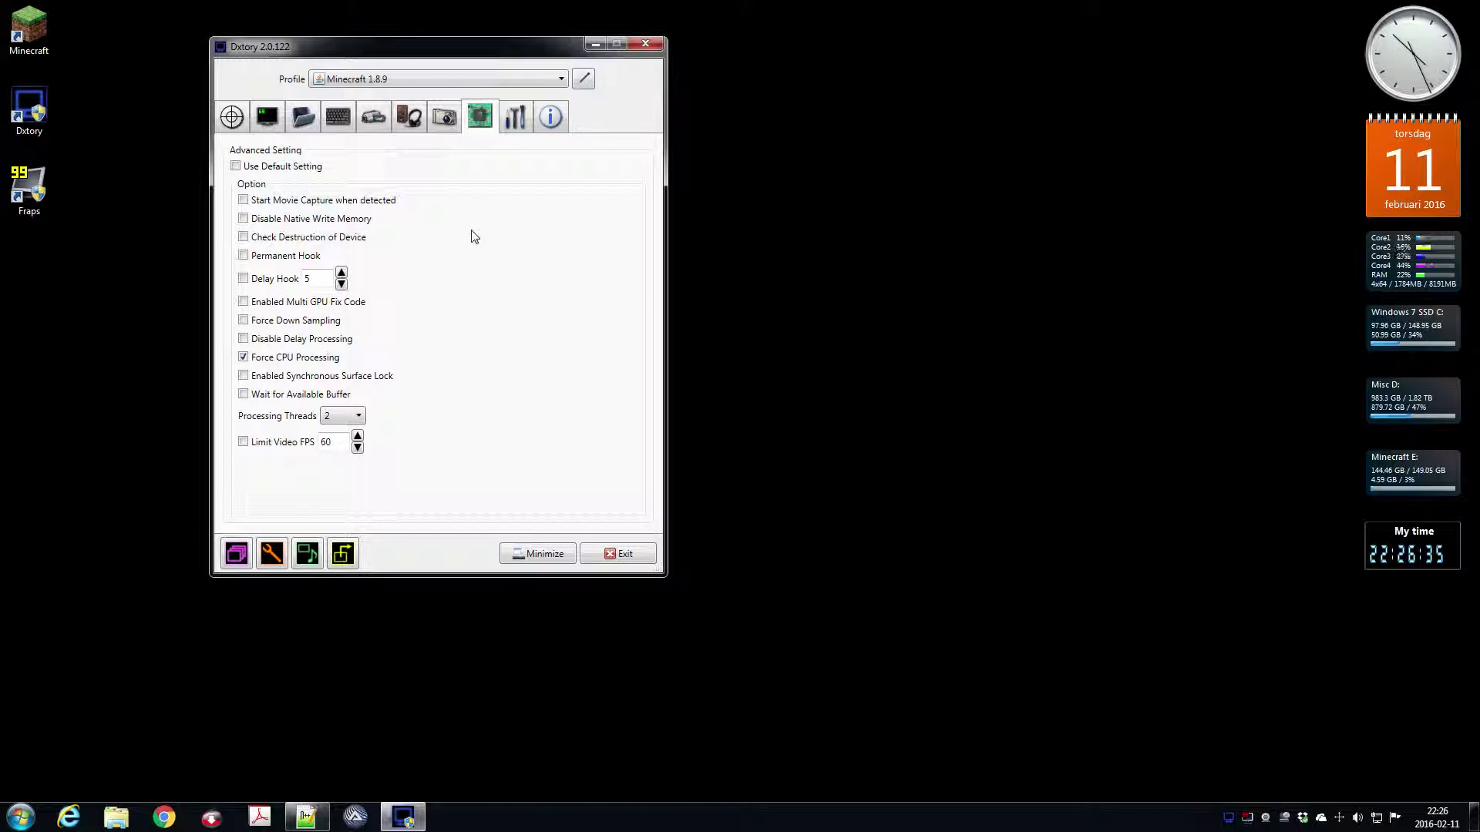
click(322, 361)
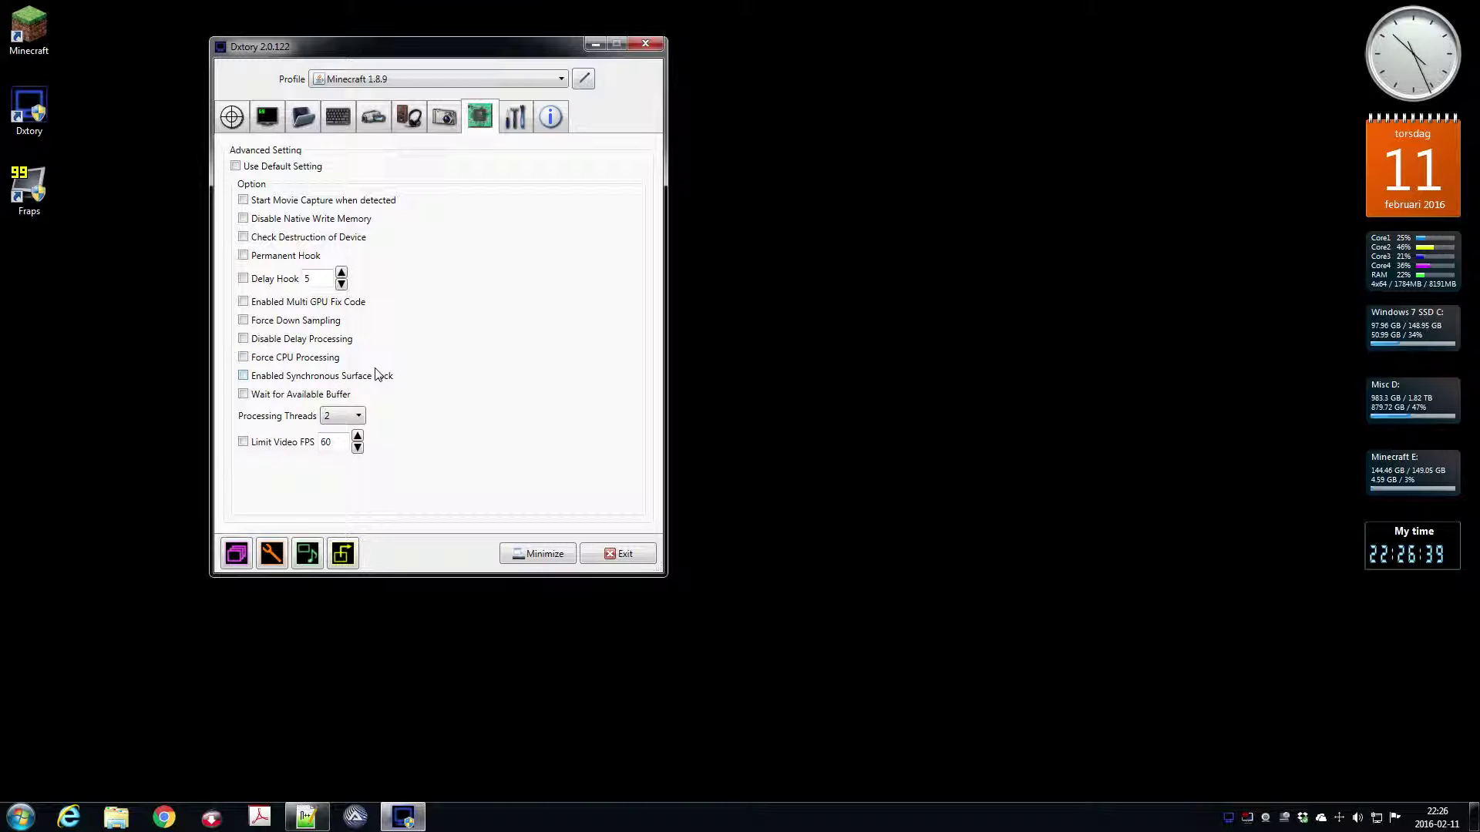
click(346, 422)
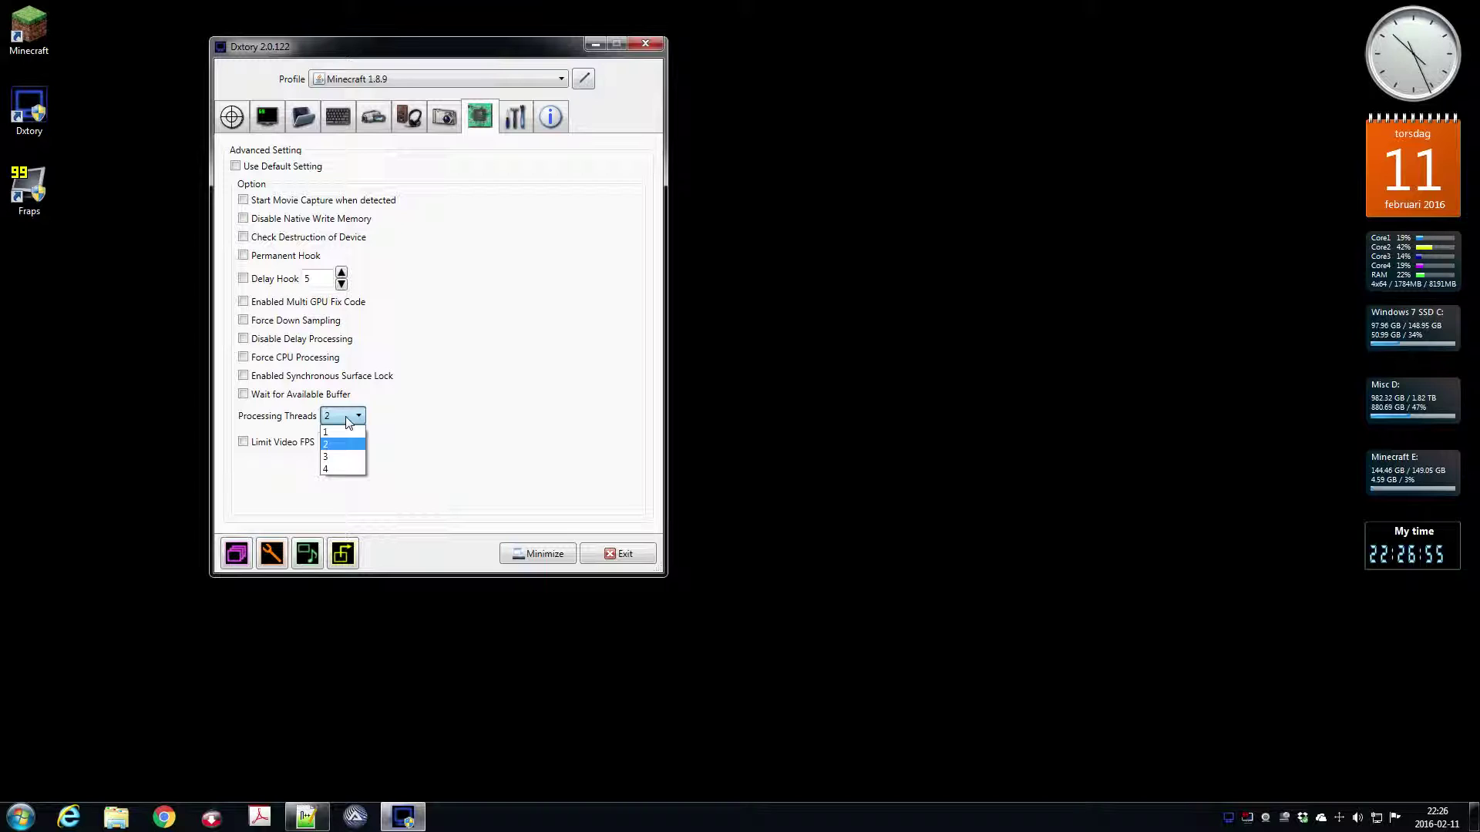
click(347, 469)
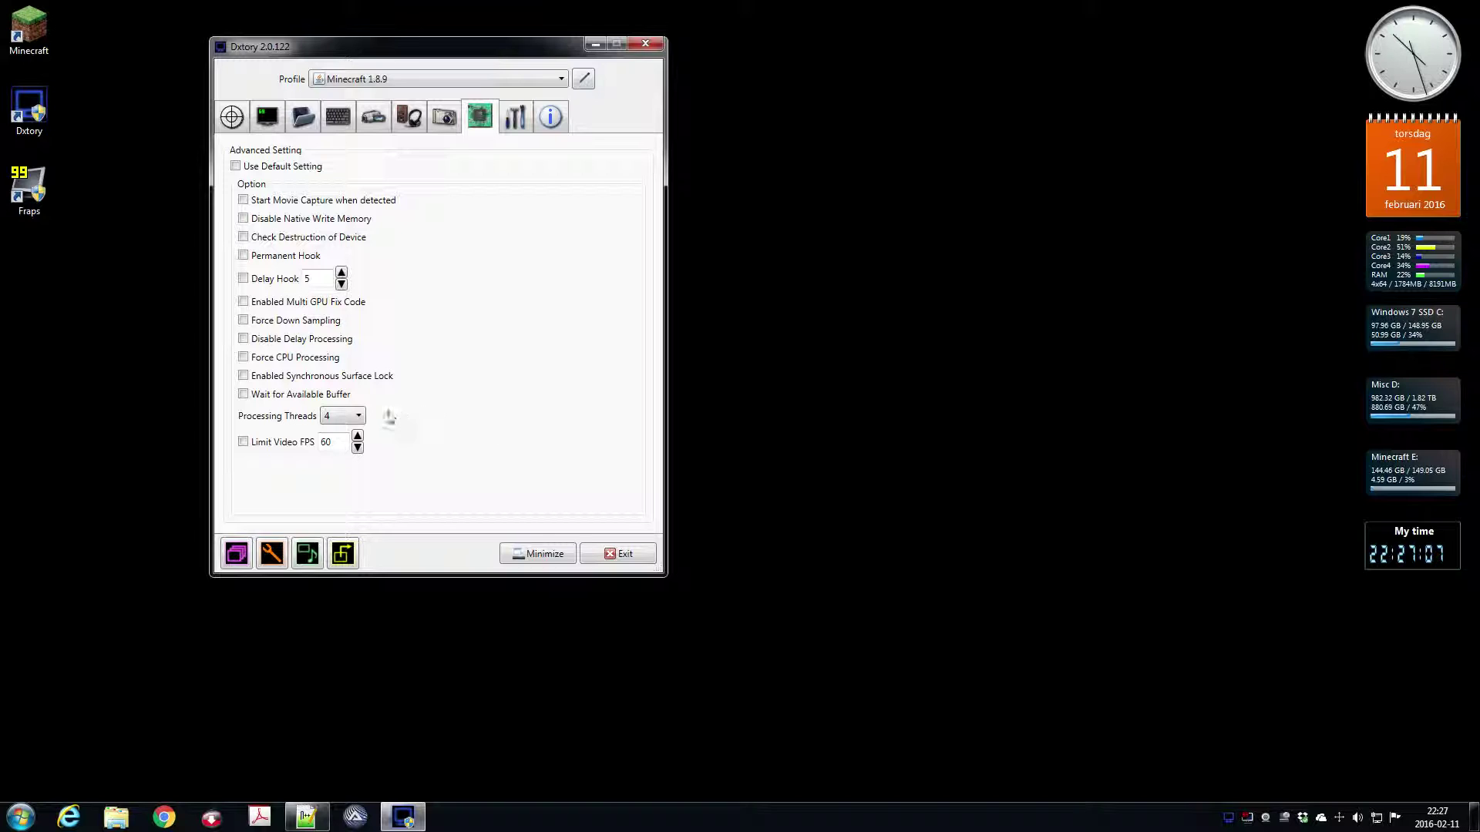
Set Processing Threads to 2 and enable the Multi GPU Fix Code option in the advanced settings.
click(354, 417)
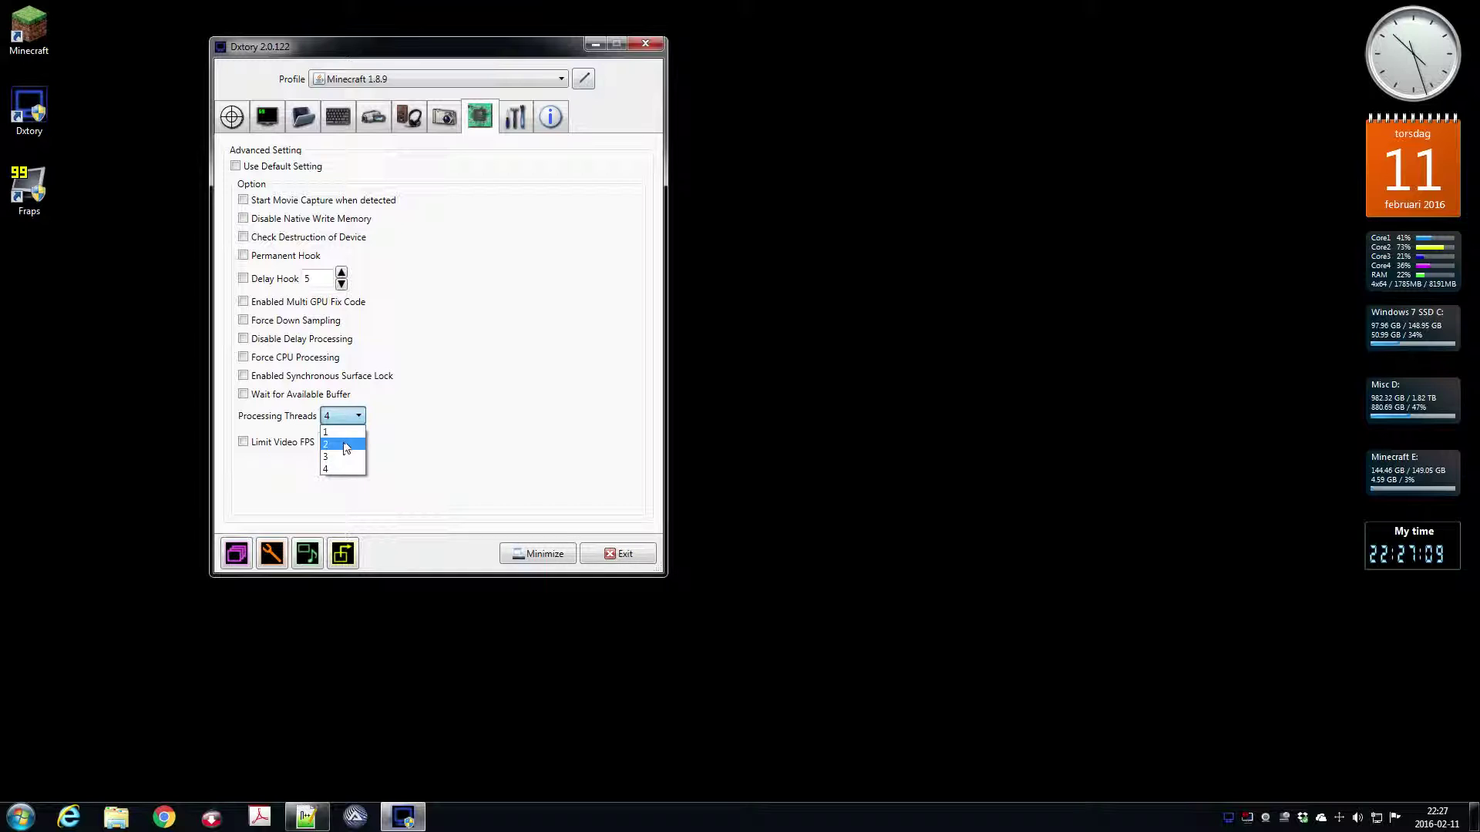
click(347, 443)
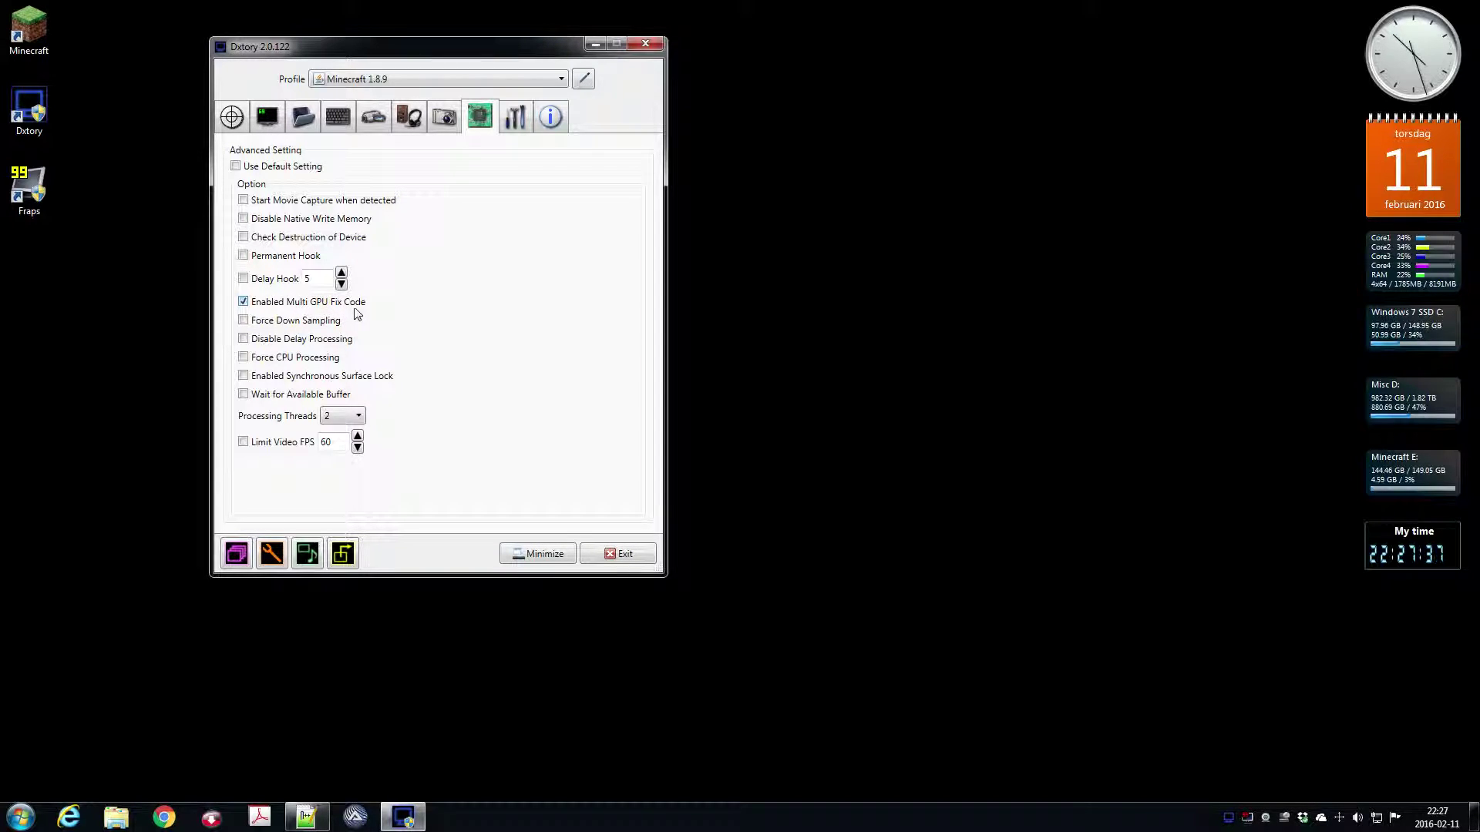
click(353, 307)
Review the global, audio and movie settings, and exit Dxtory.
click(512, 123)
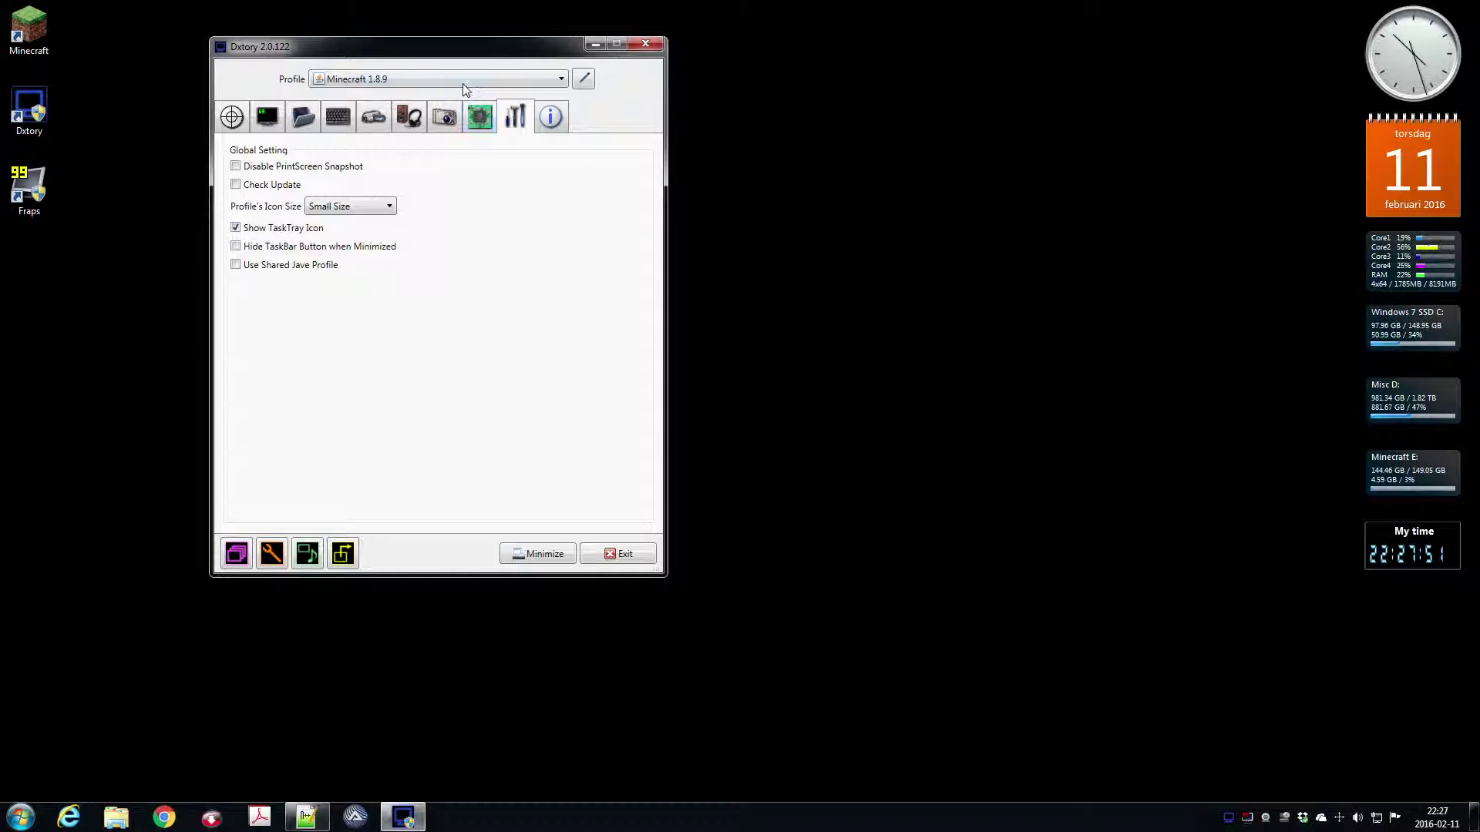
click(411, 120)
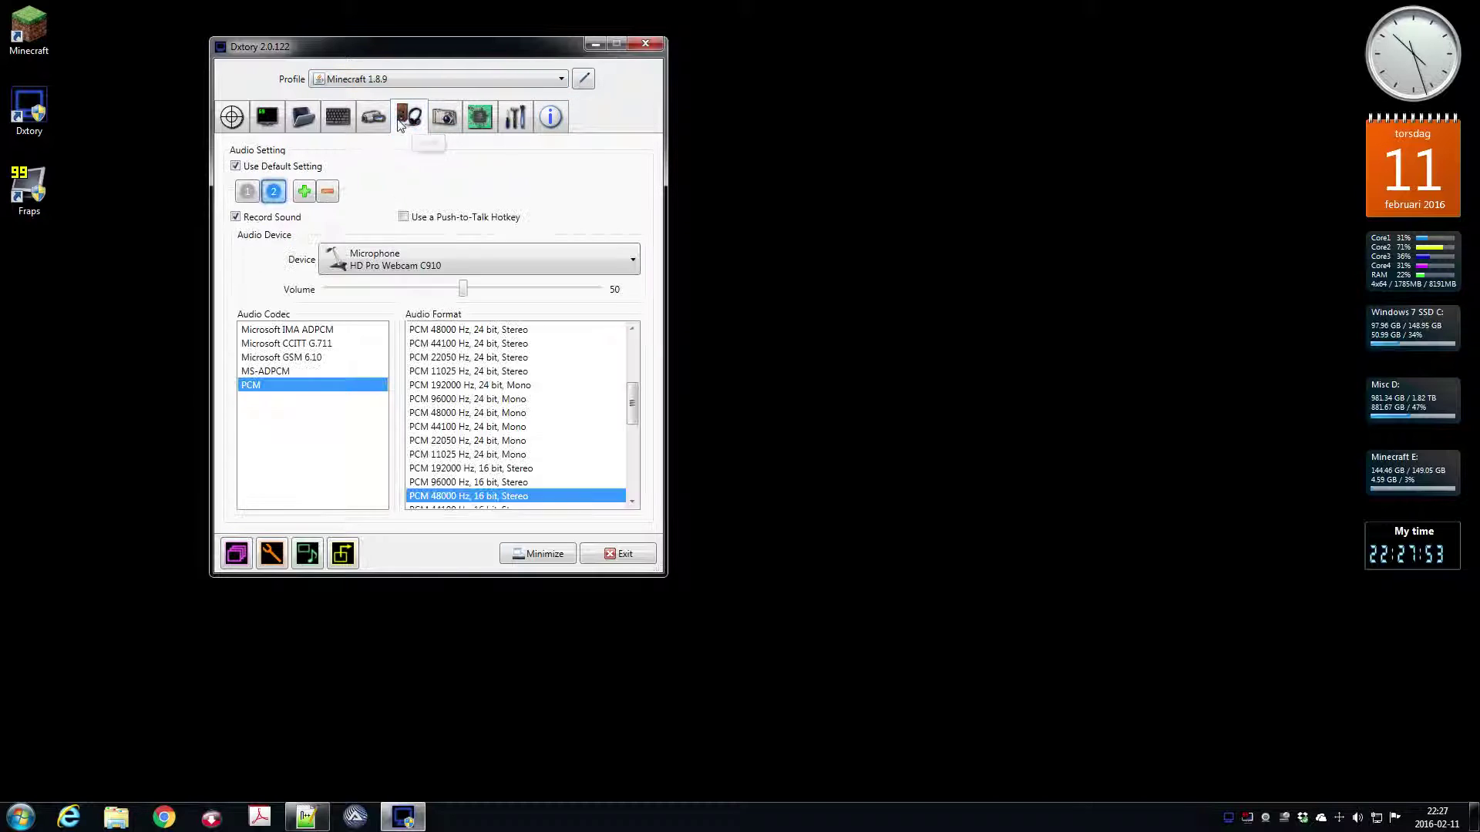
click(381, 118)
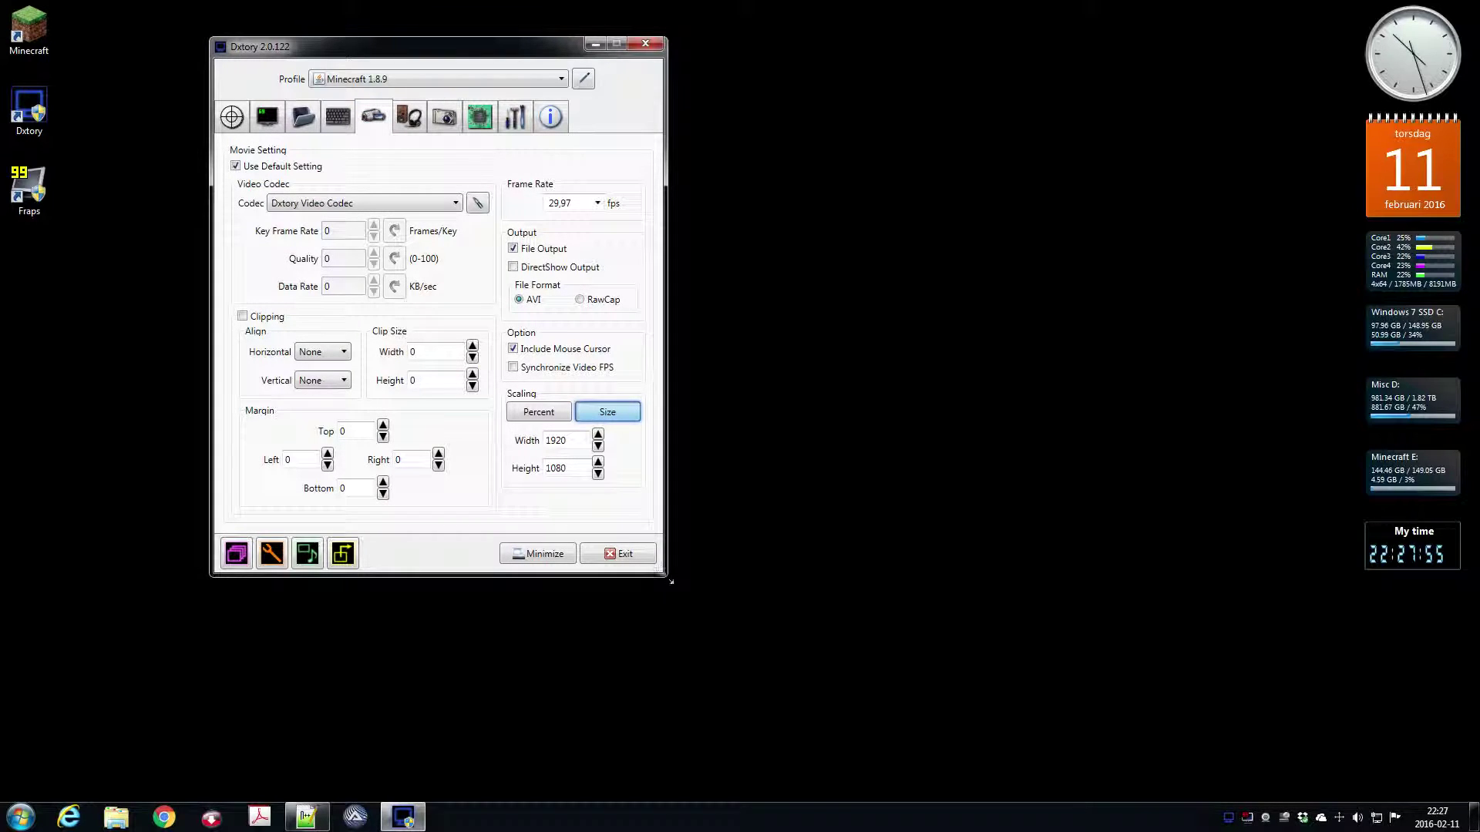
click(633, 555)
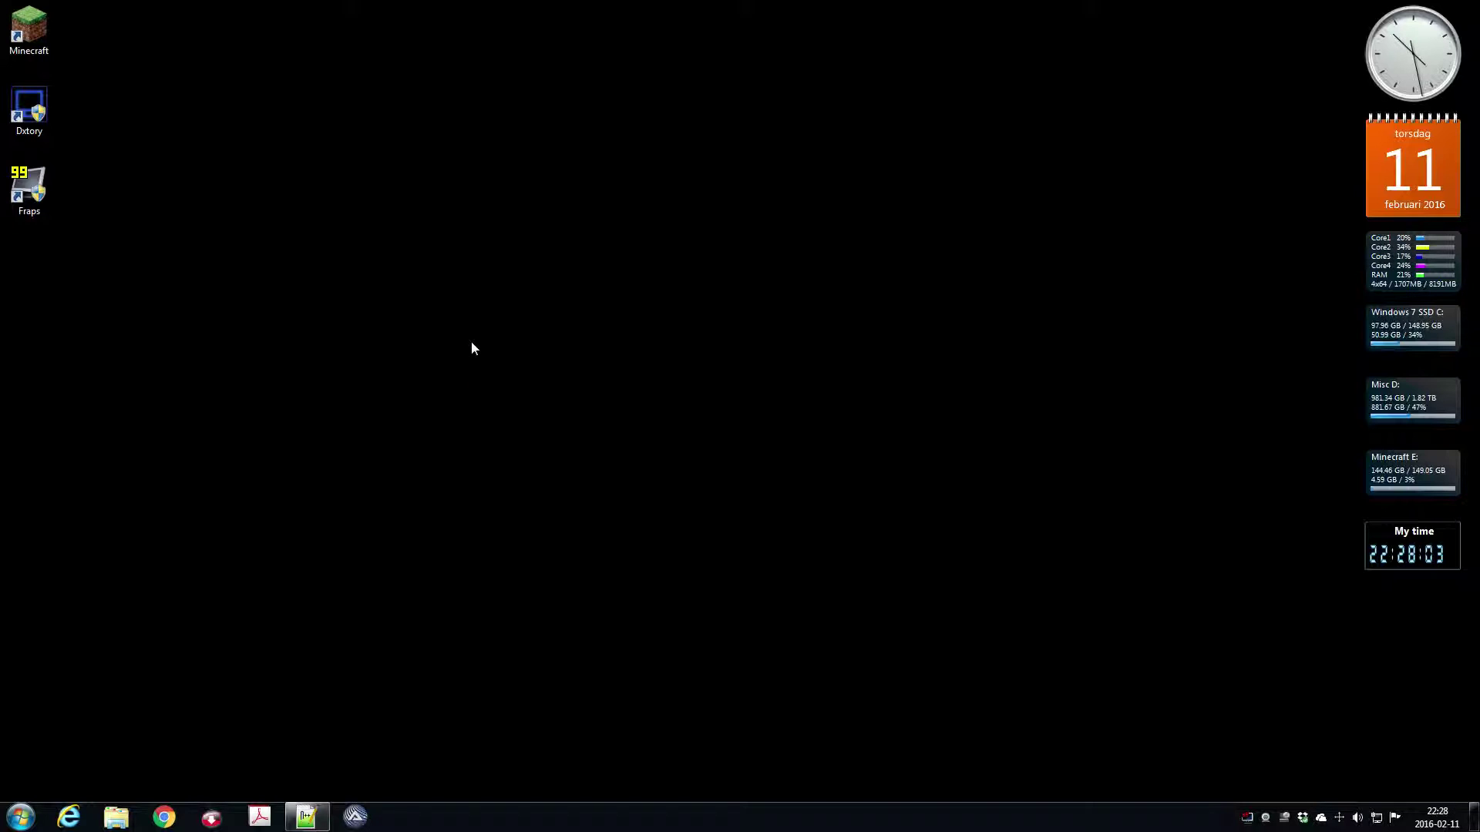
Open the Roaming application data folder by searching for %appdata%.
key(super)
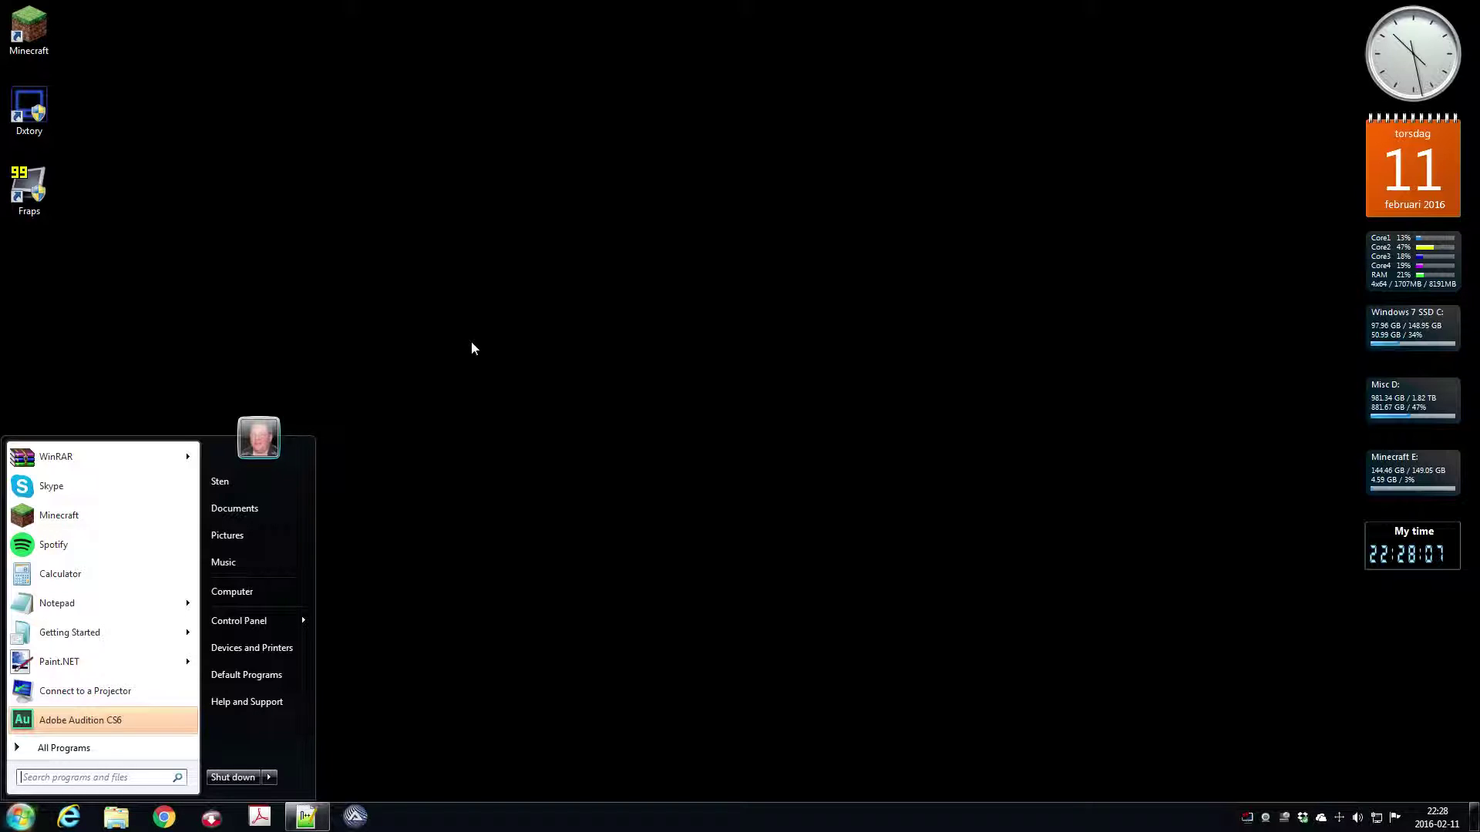
text(%)
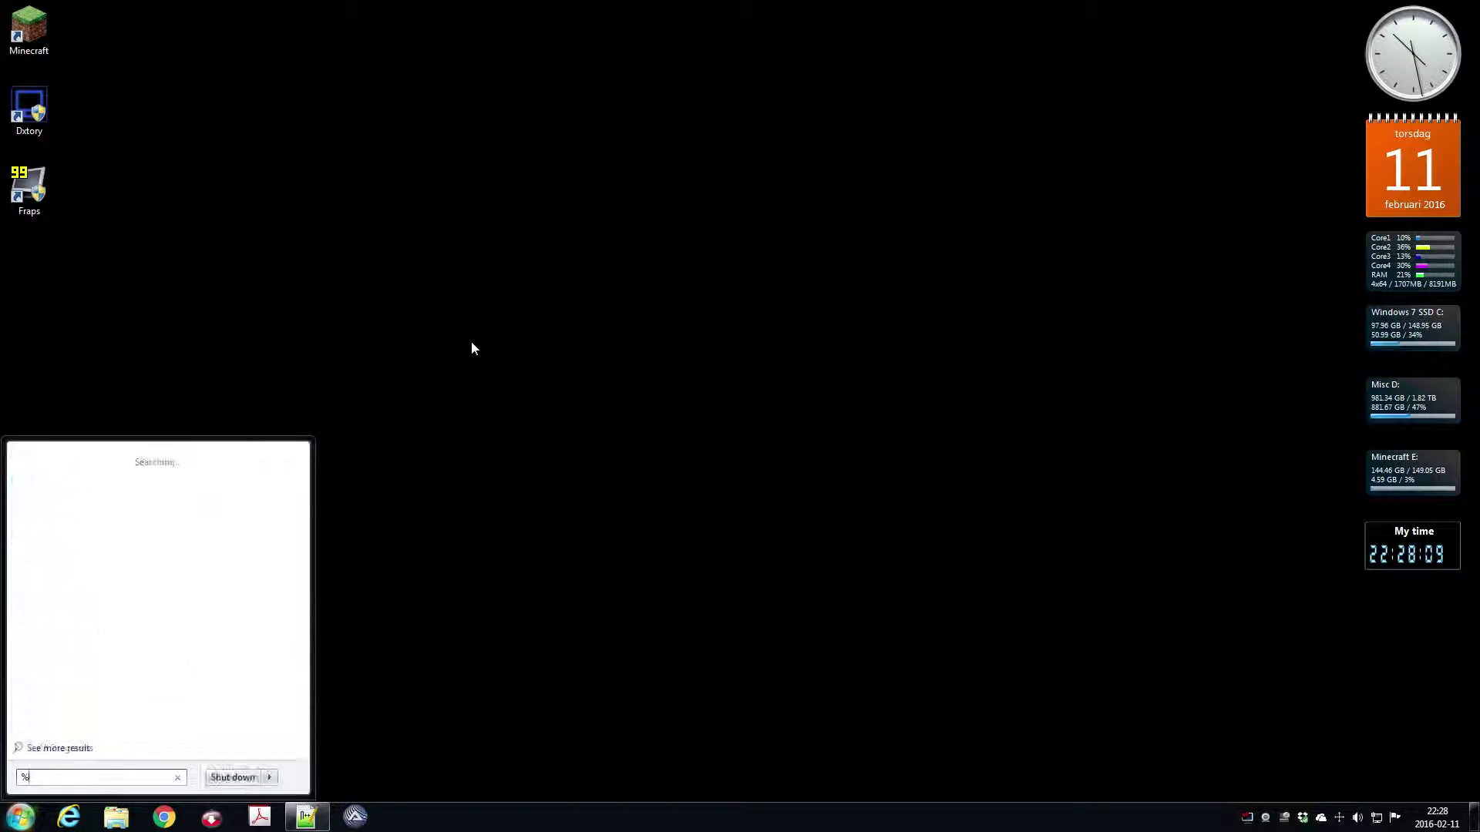
text(app)
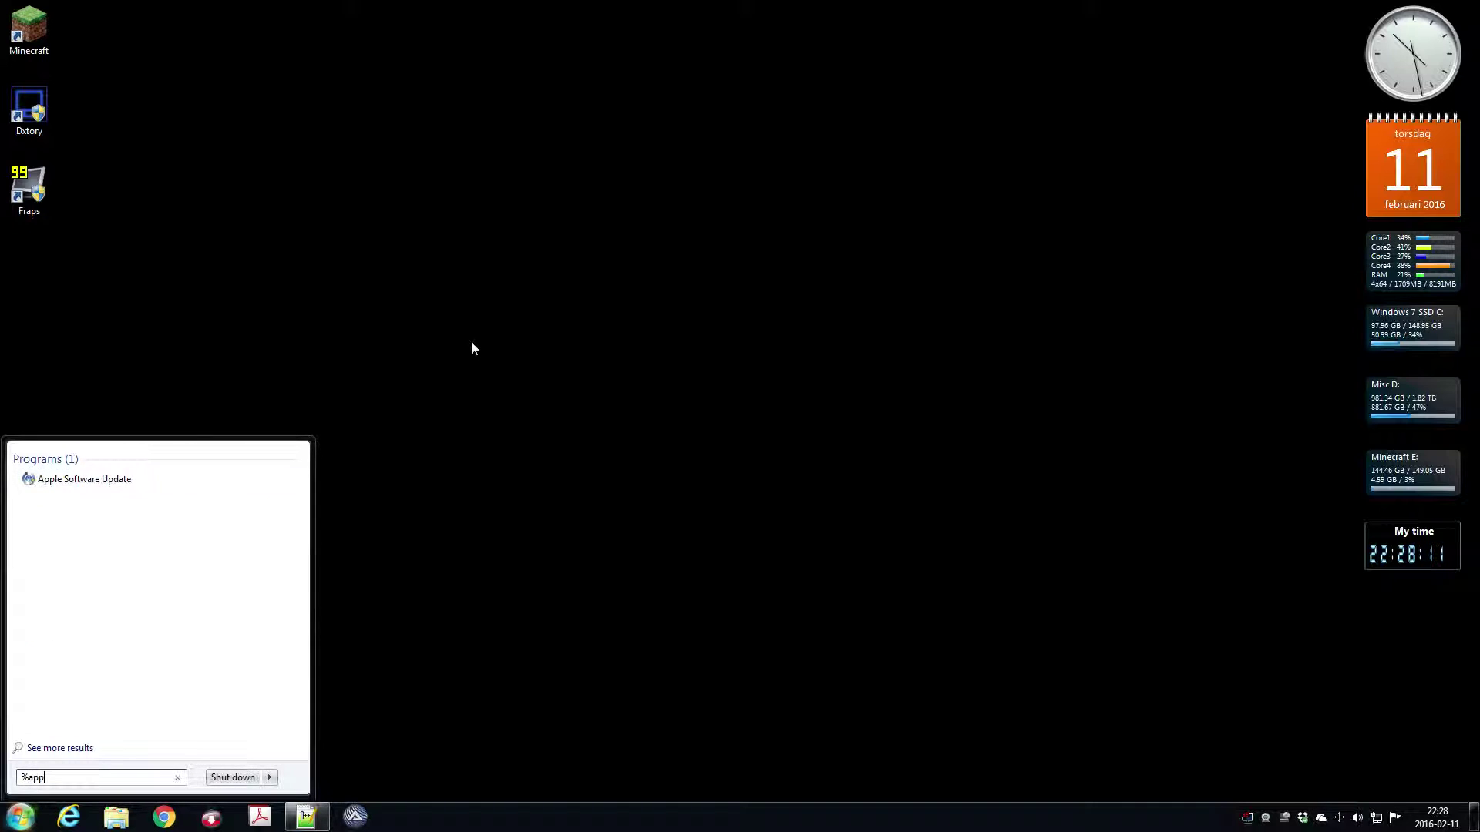
text(data%)
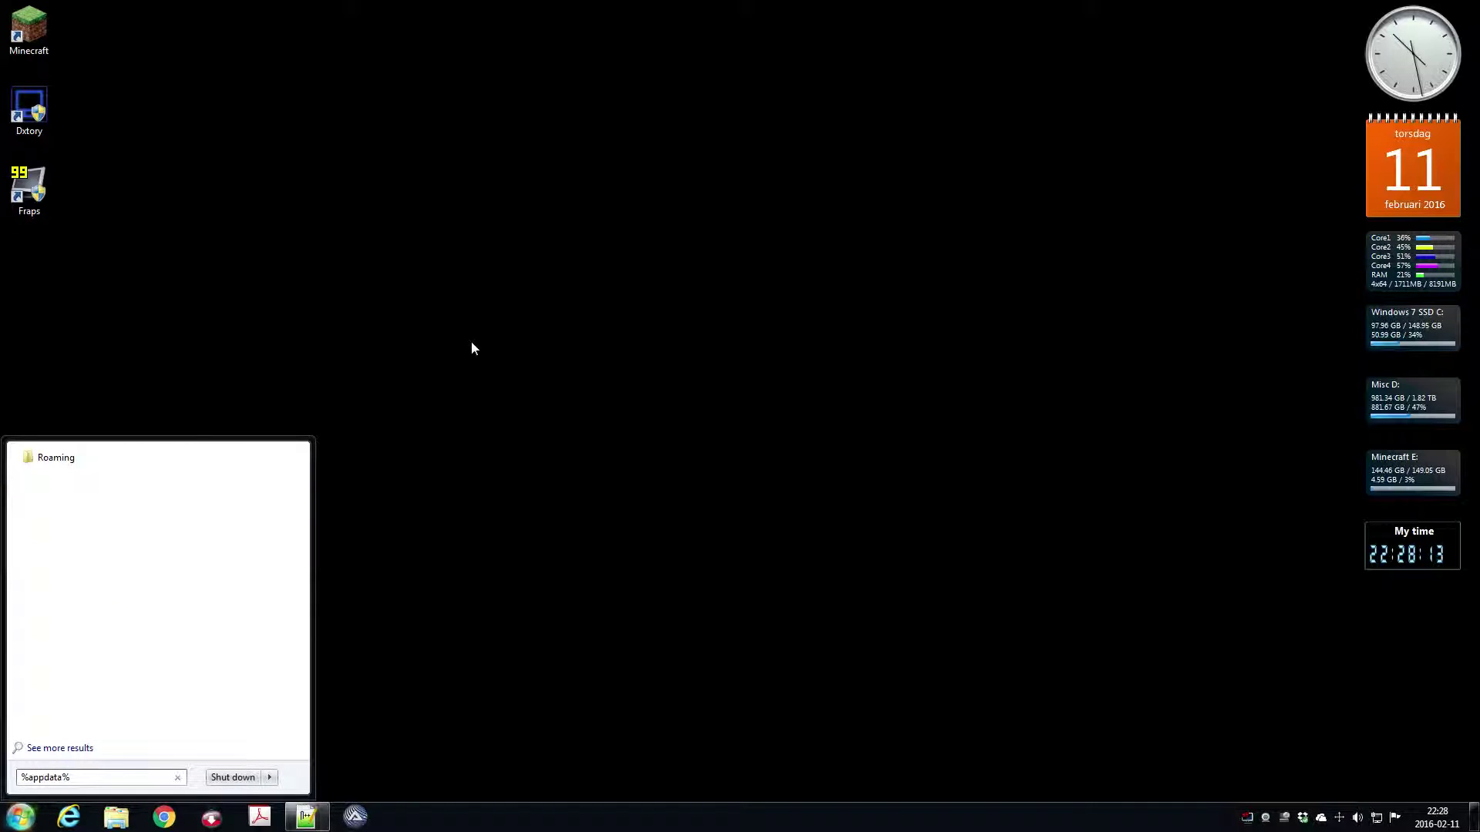
key(Return)
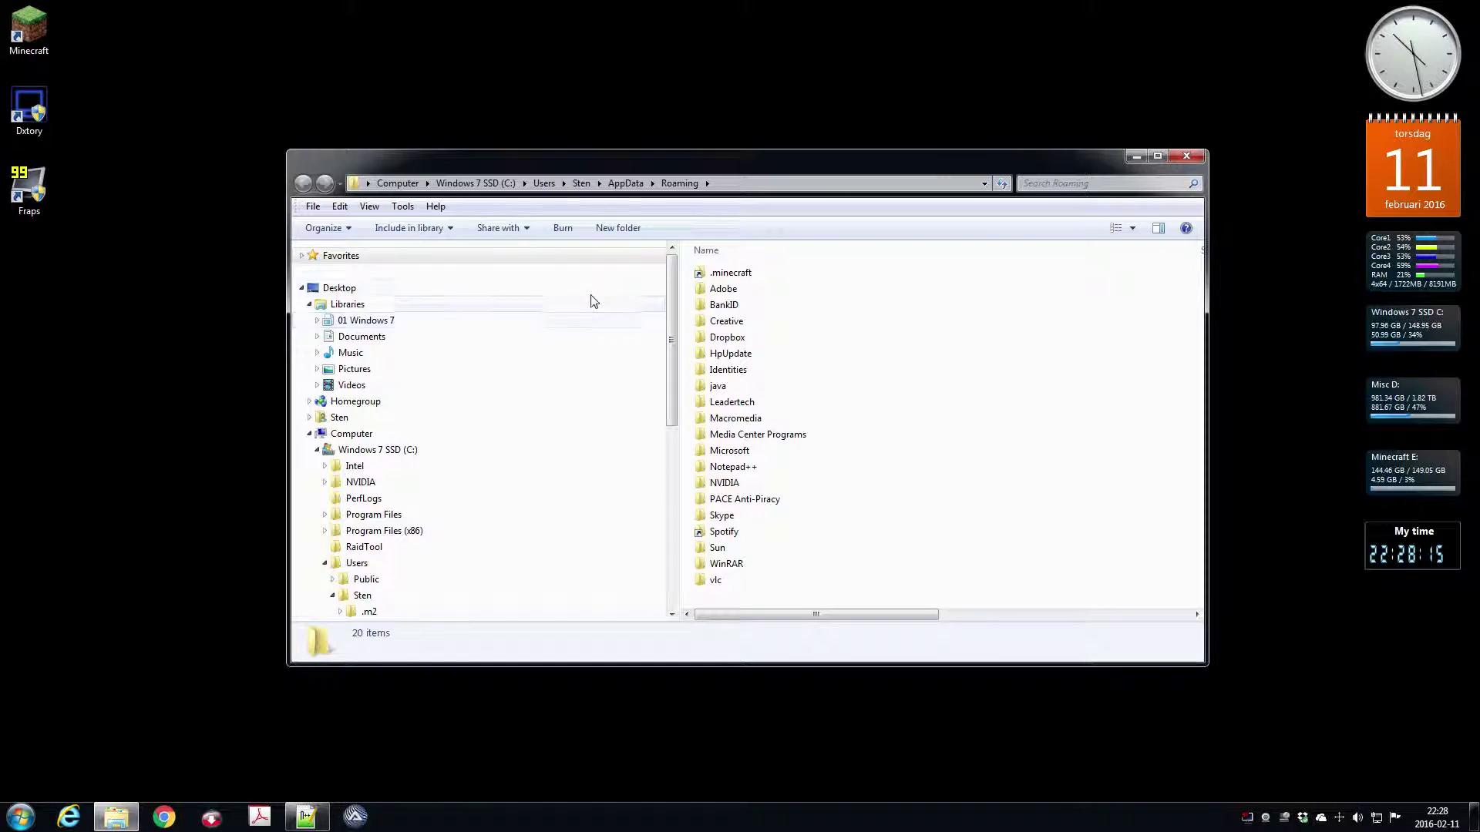
Browse from AppData to Local\Dxtory Software\Dxtory2.0\Profiles and open the default profile file in Notepad++.
click(627, 185)
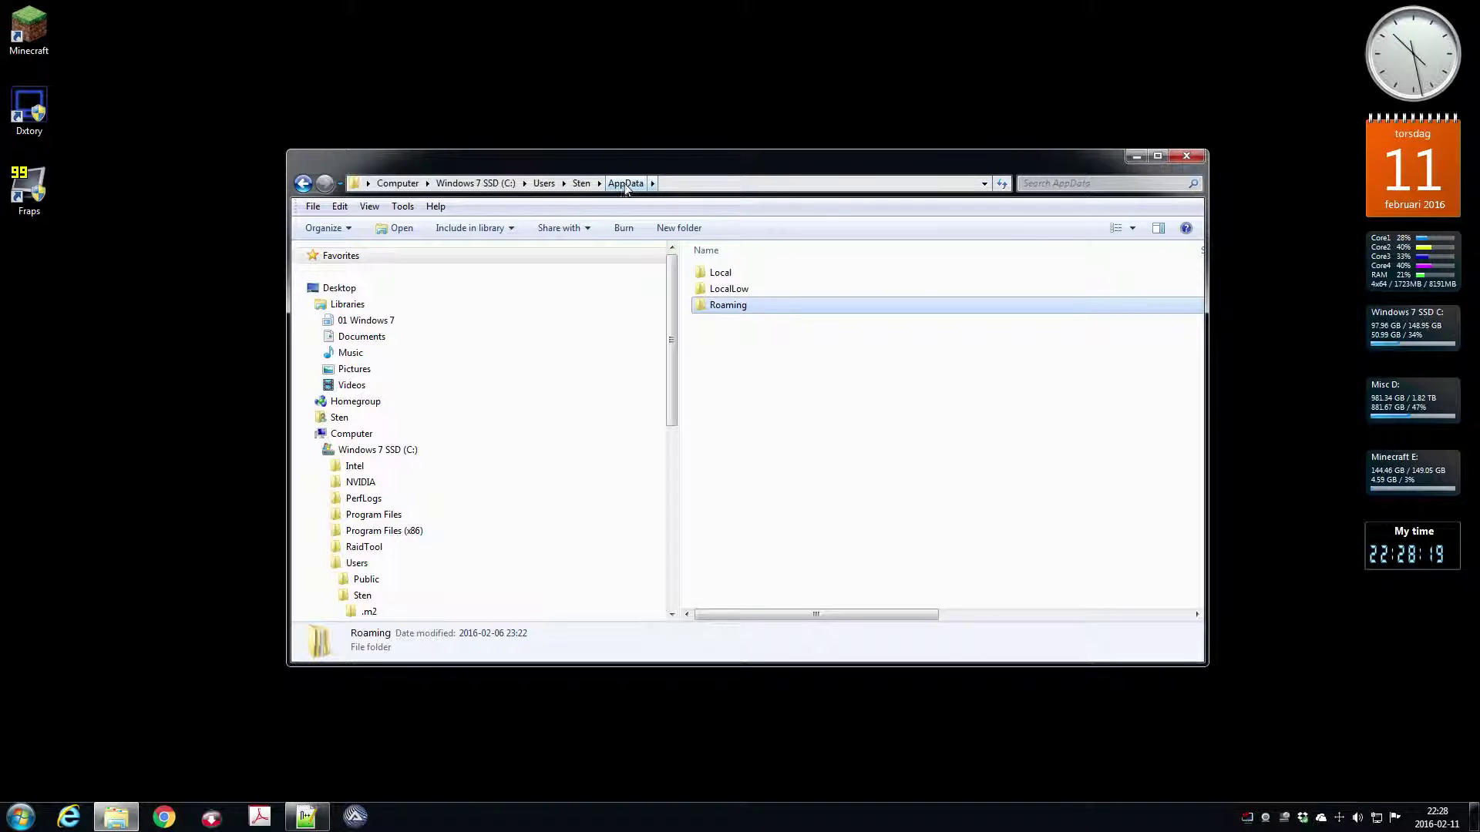
double_click(725, 274)
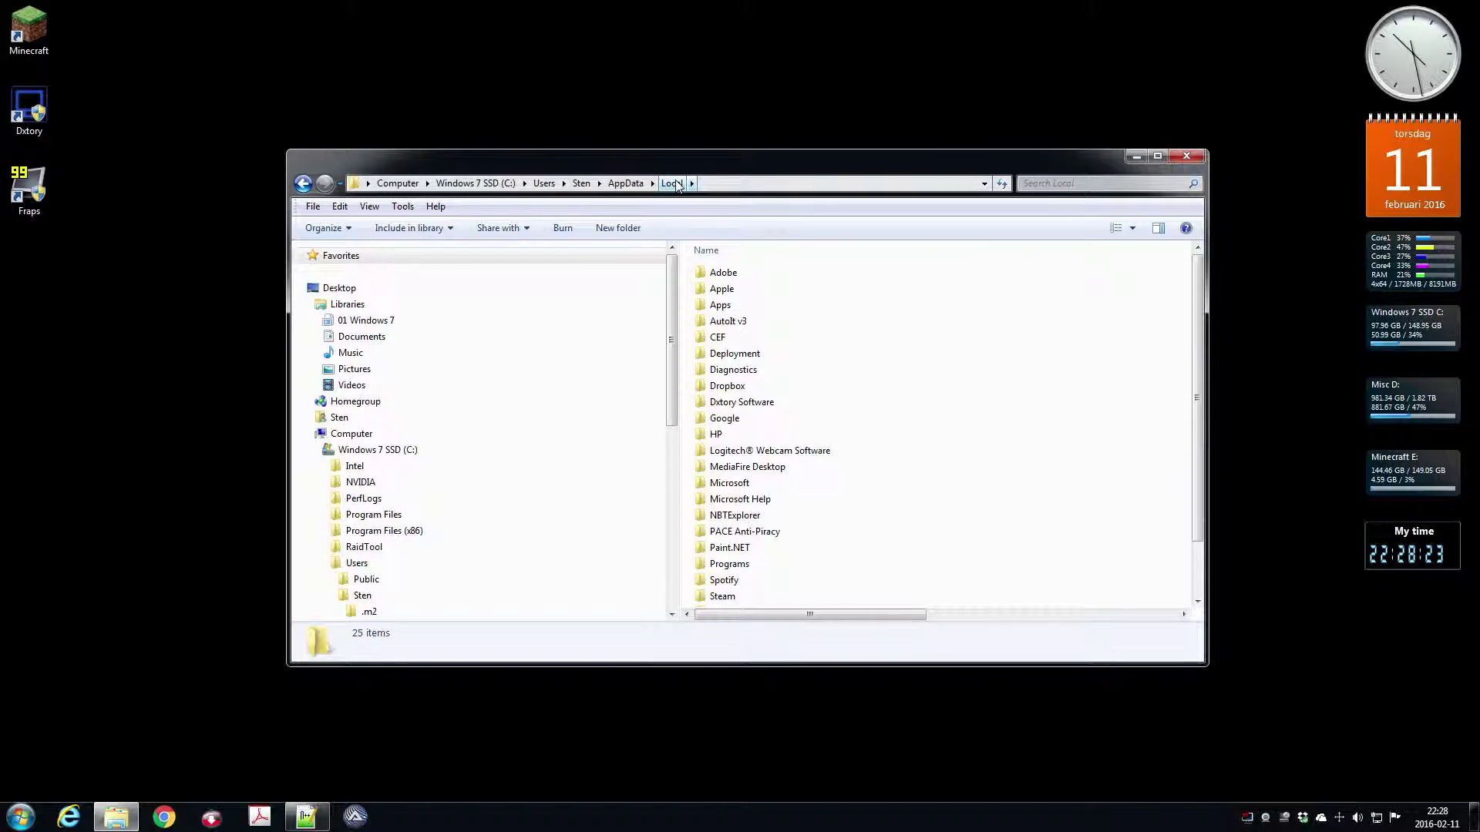
double_click(760, 401)
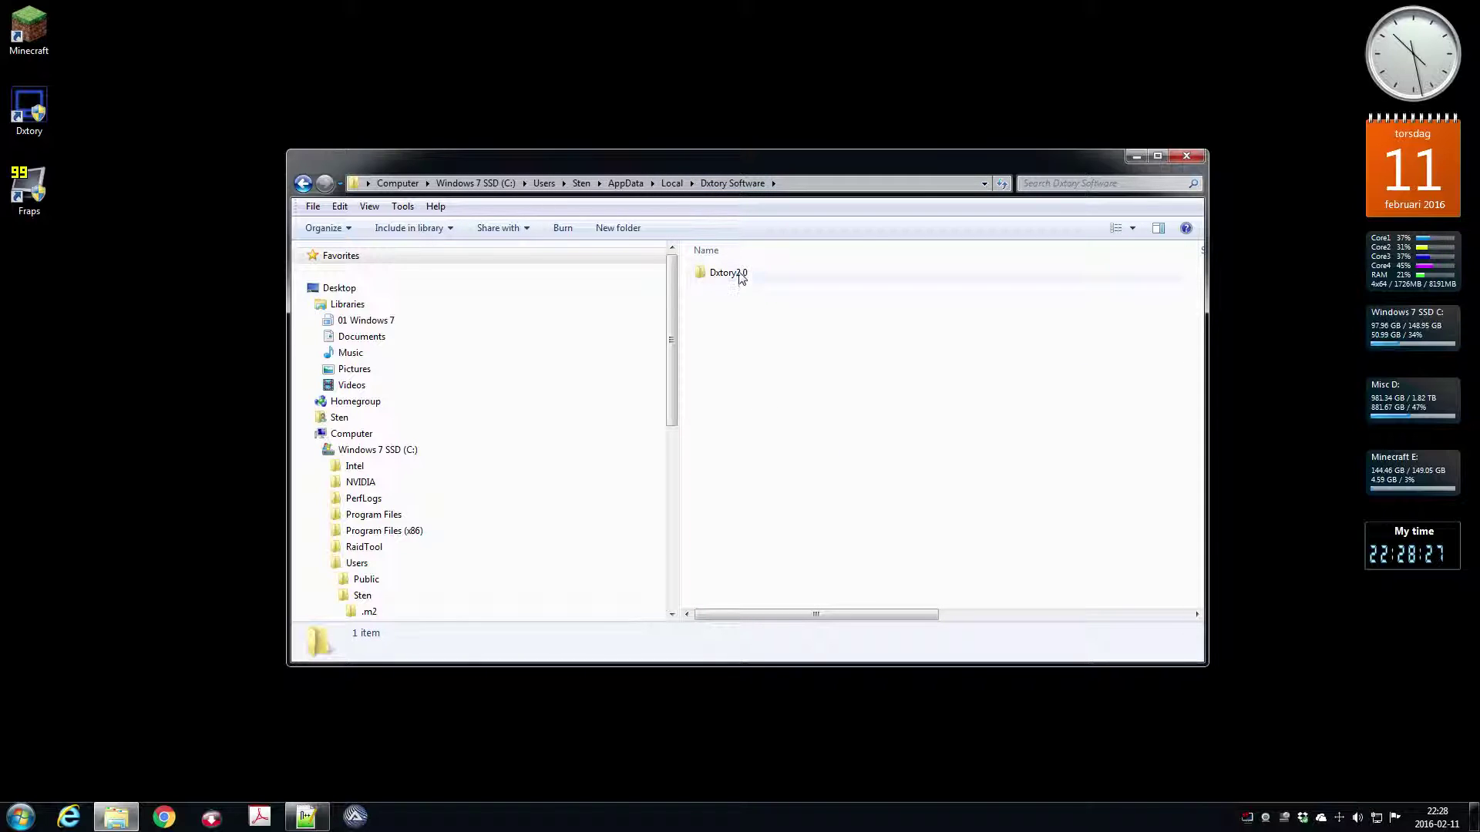
double_click(739, 274)
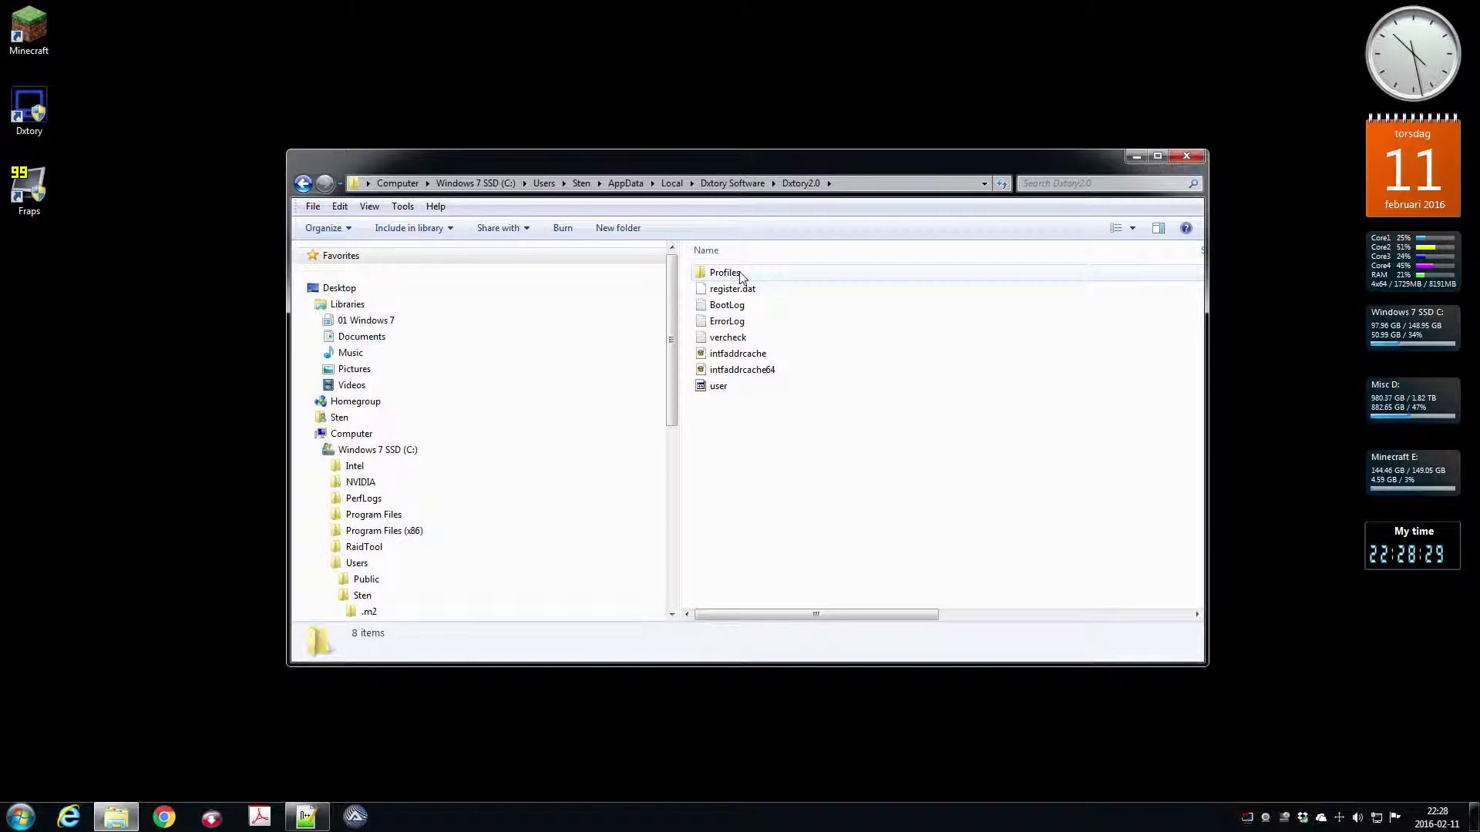
double_click(754, 276)
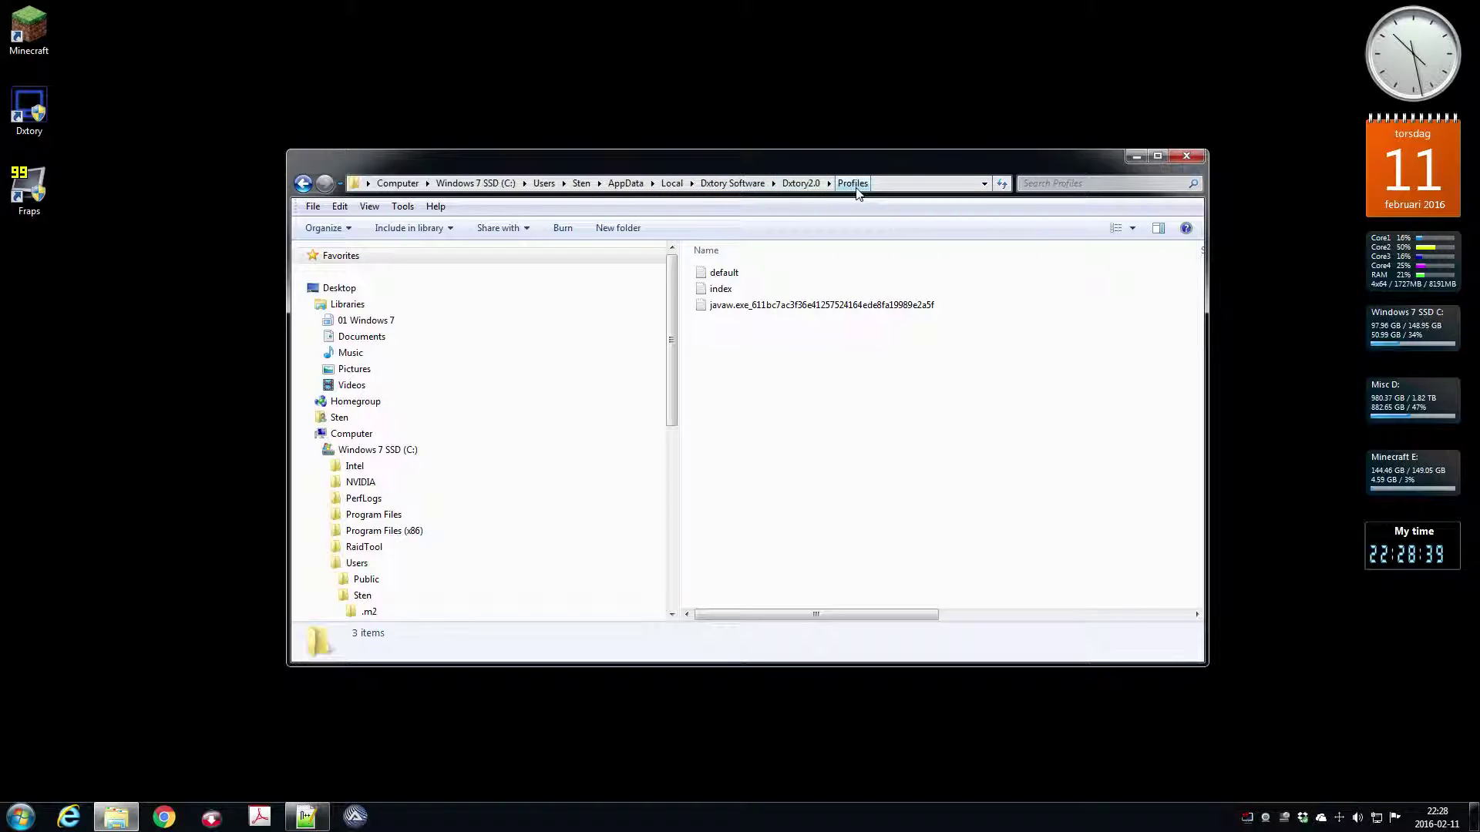
click(730, 276)
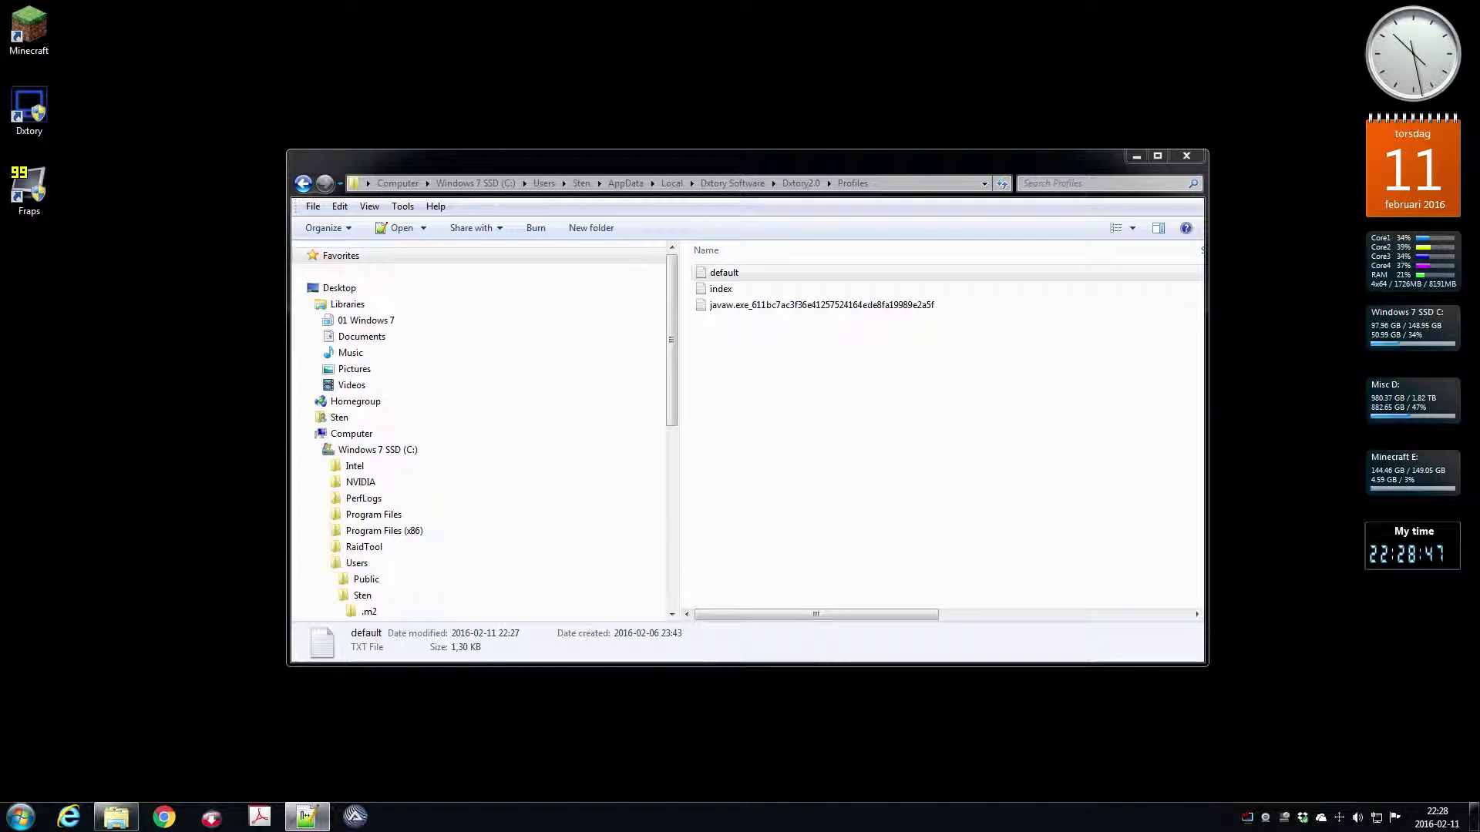
key(Return)
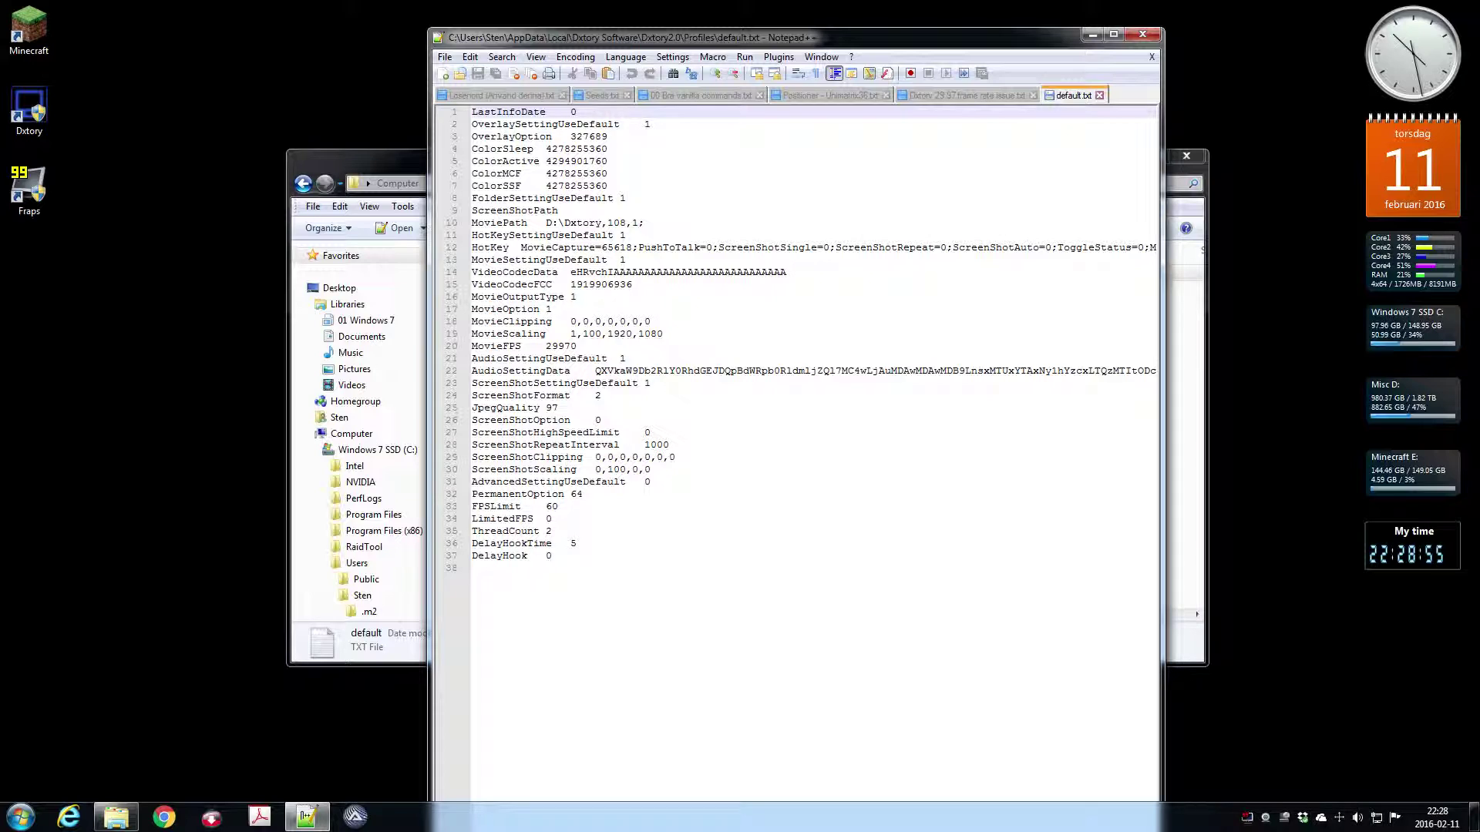
Change the MovieFPS value in the default profile to 30000.
click(571, 346)
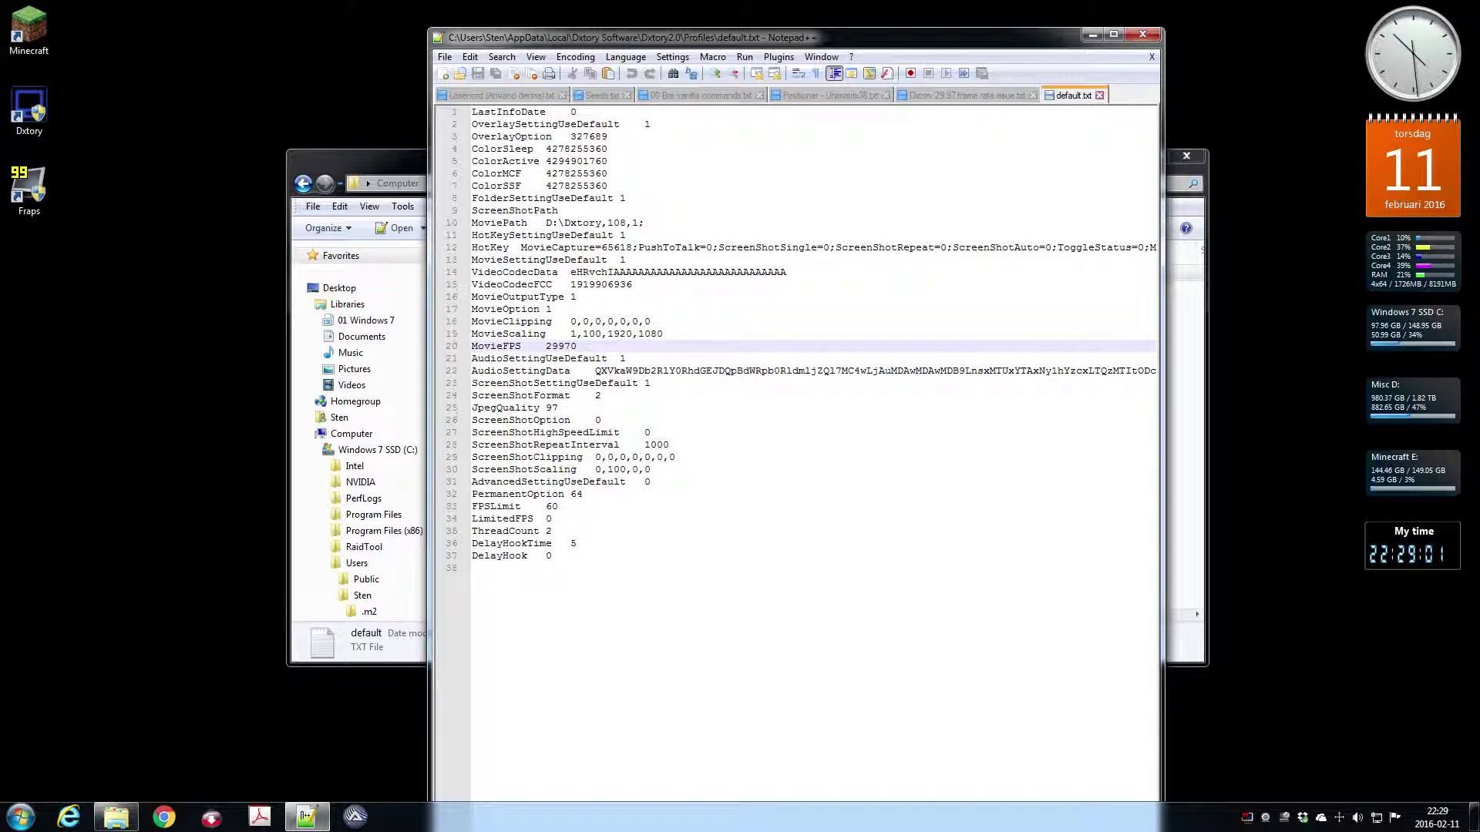
key(BackSpace)
key(BackSpace)
key(BackSpace)
text(30000)
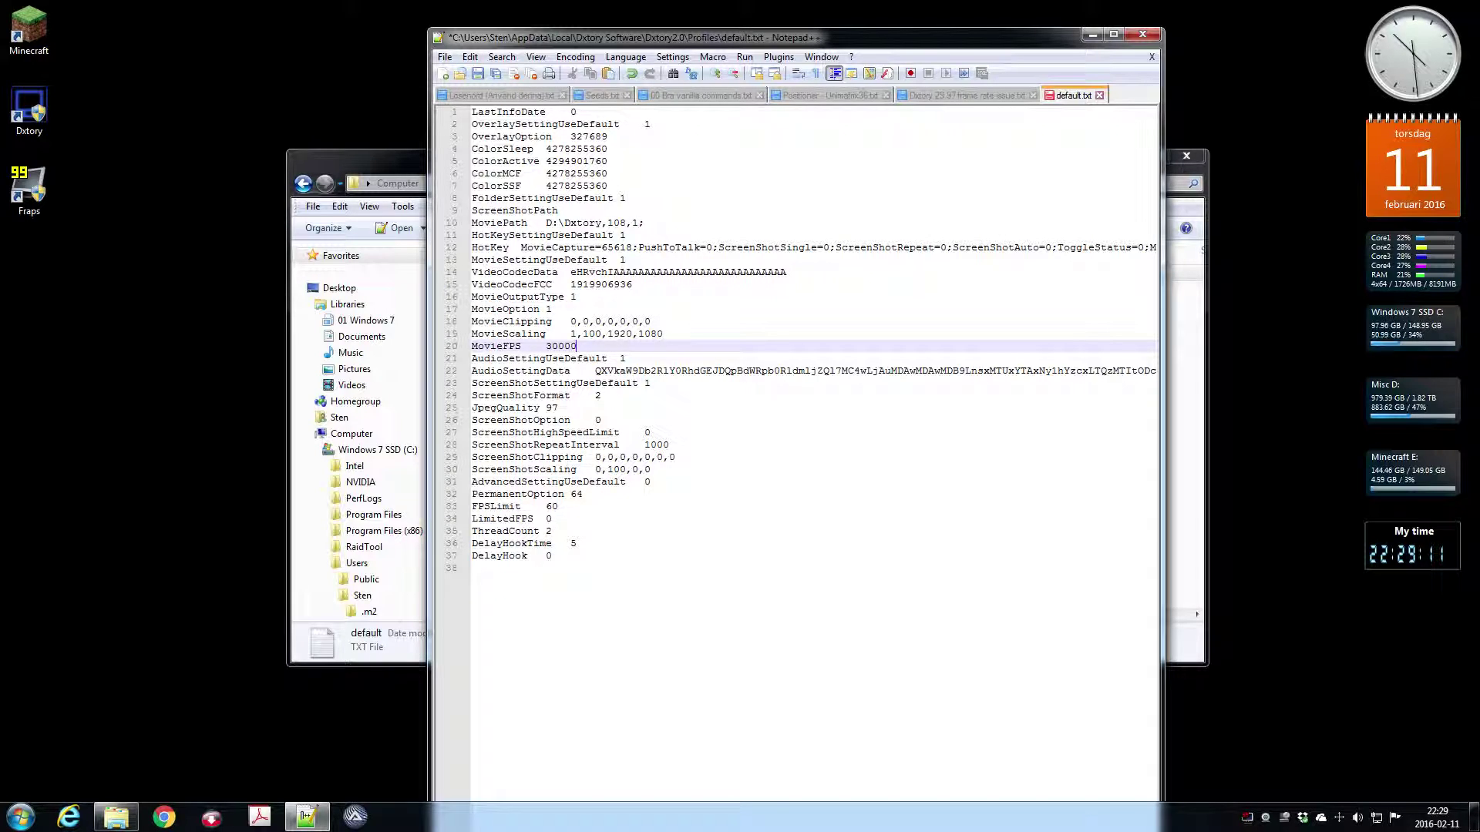
Set the MovieFPS value to 29970, save the default profile file and close the editor.
key(BackSpace)
key(BackSpace)
key(BackSpace)
key(BackSpace)
key(BackSpace)
text(29970)
key(ctrl+s)
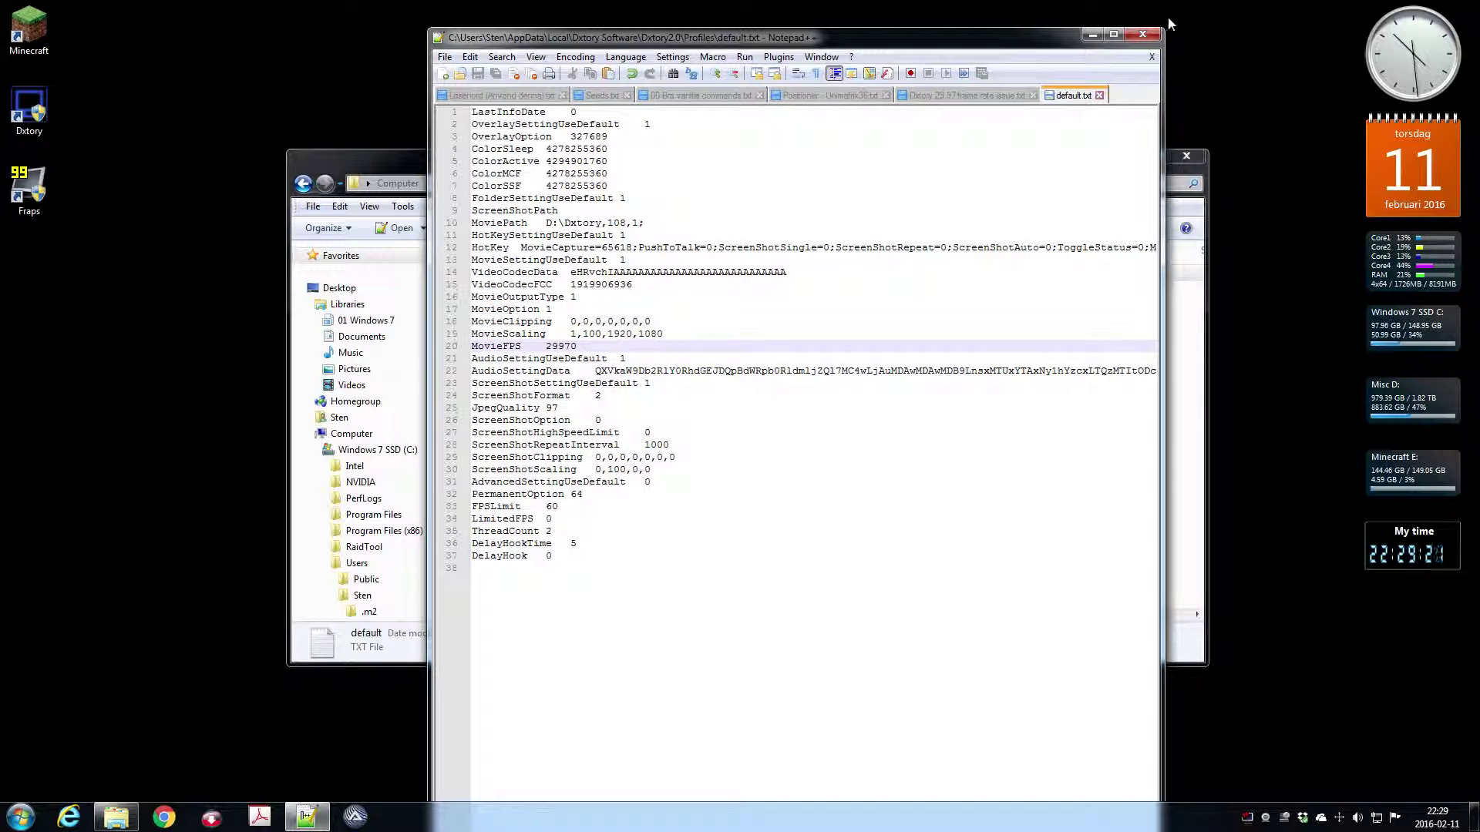
click(1144, 35)
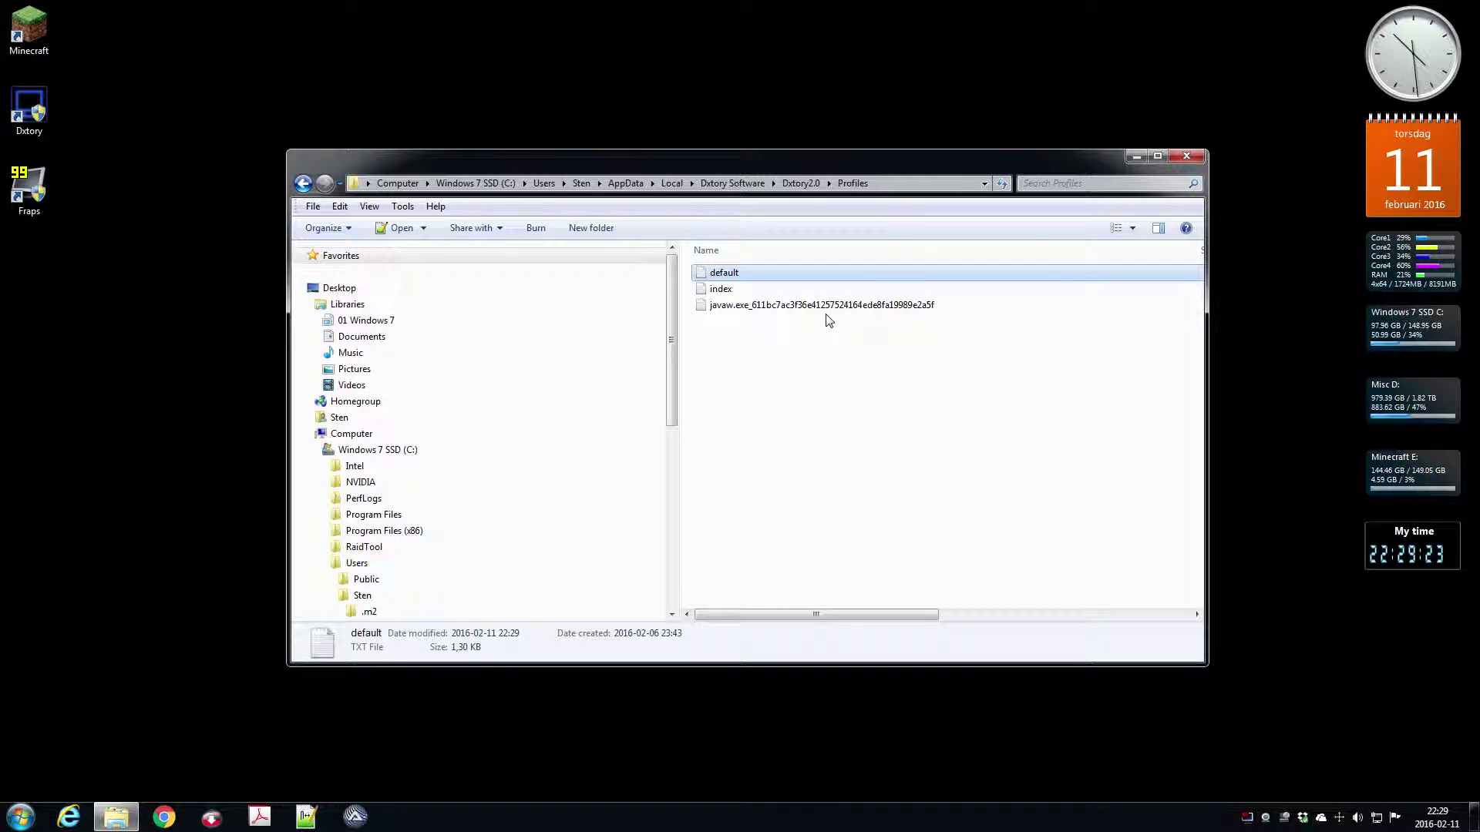
Reopen Dxtory to check the frame rate in the movie settings, and close it along with the Profiles folder.
double_click(34, 139)
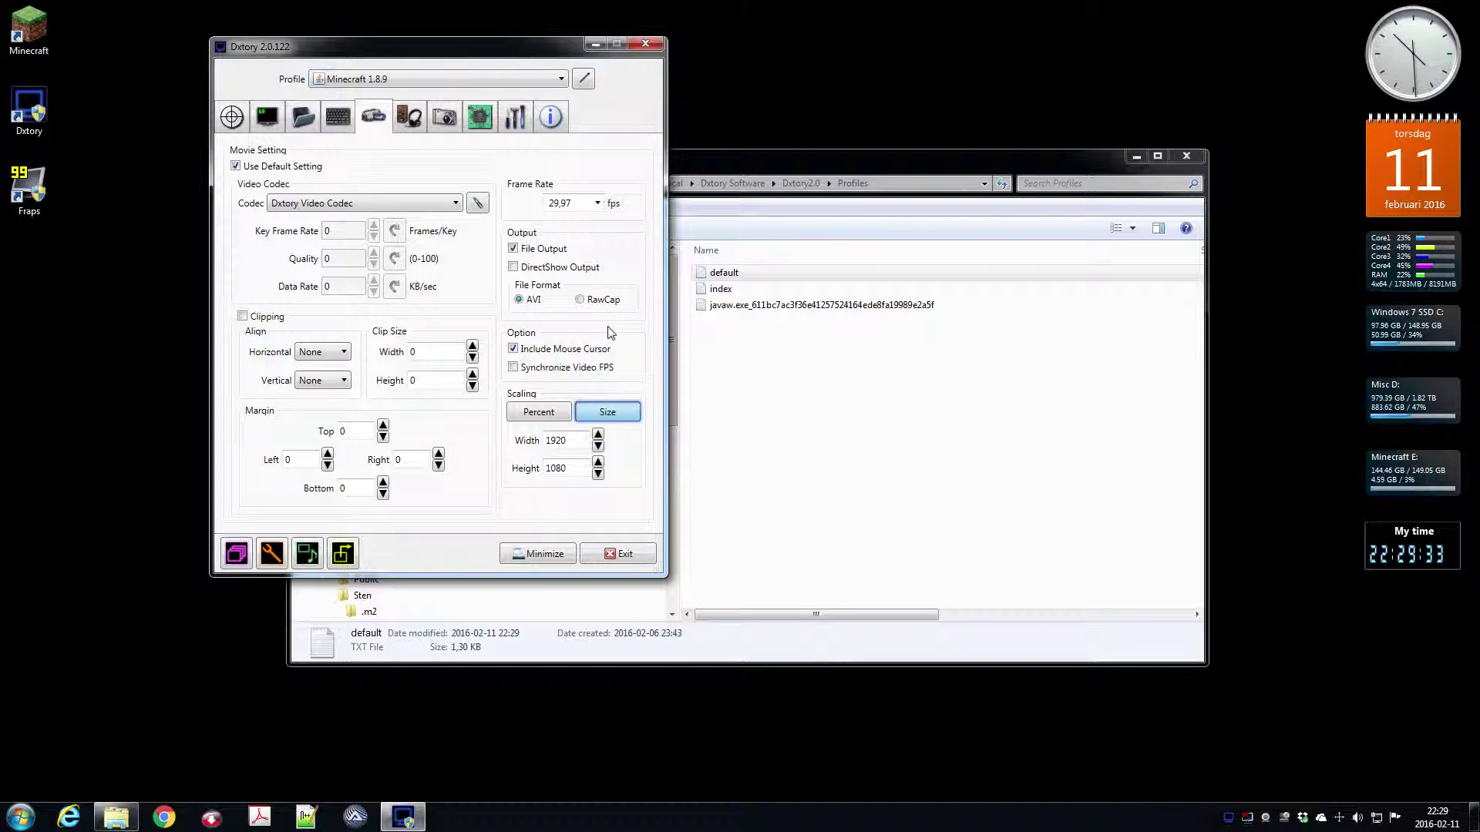
click(619, 554)
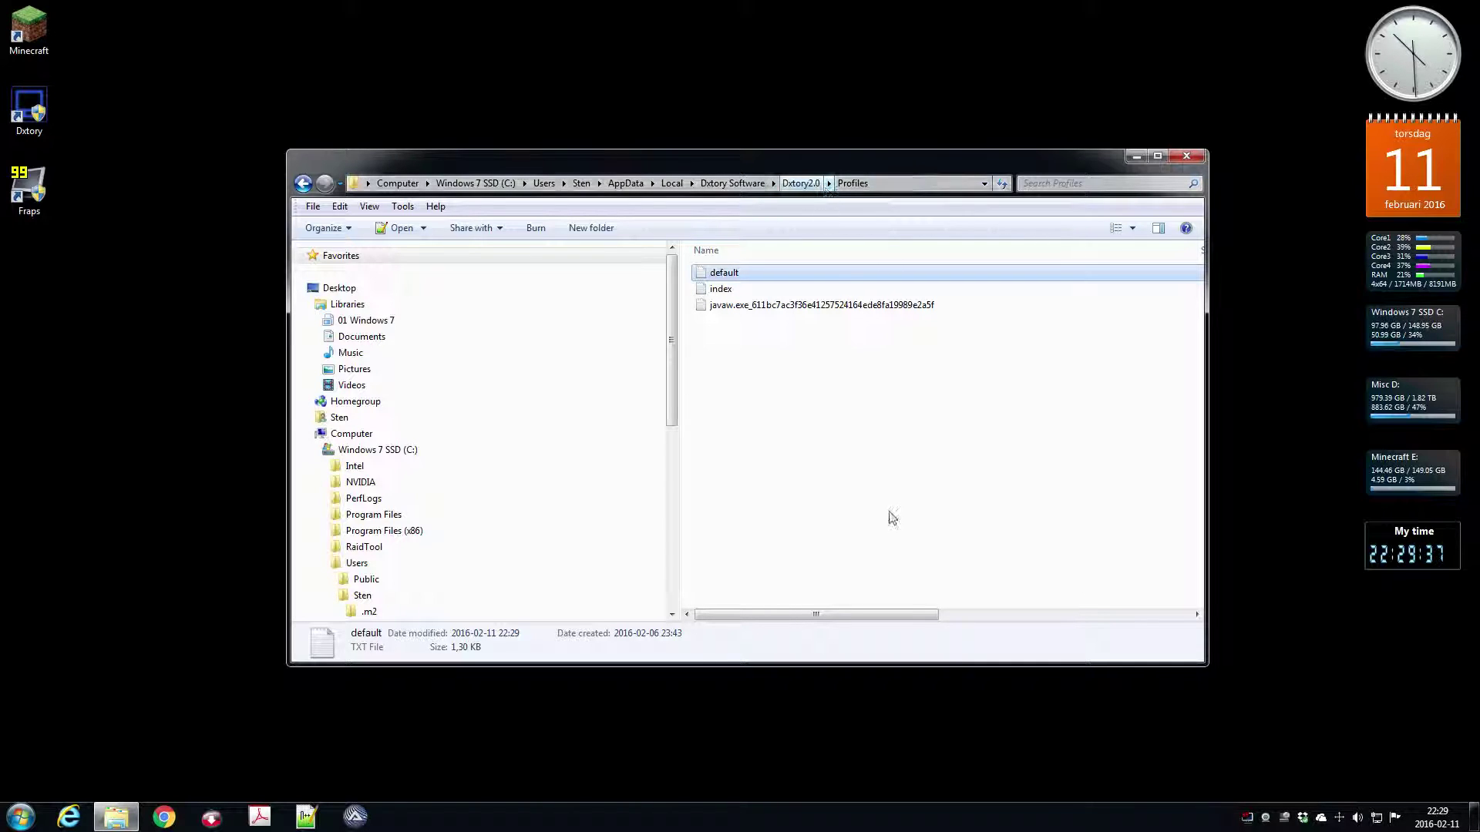
click(1187, 156)
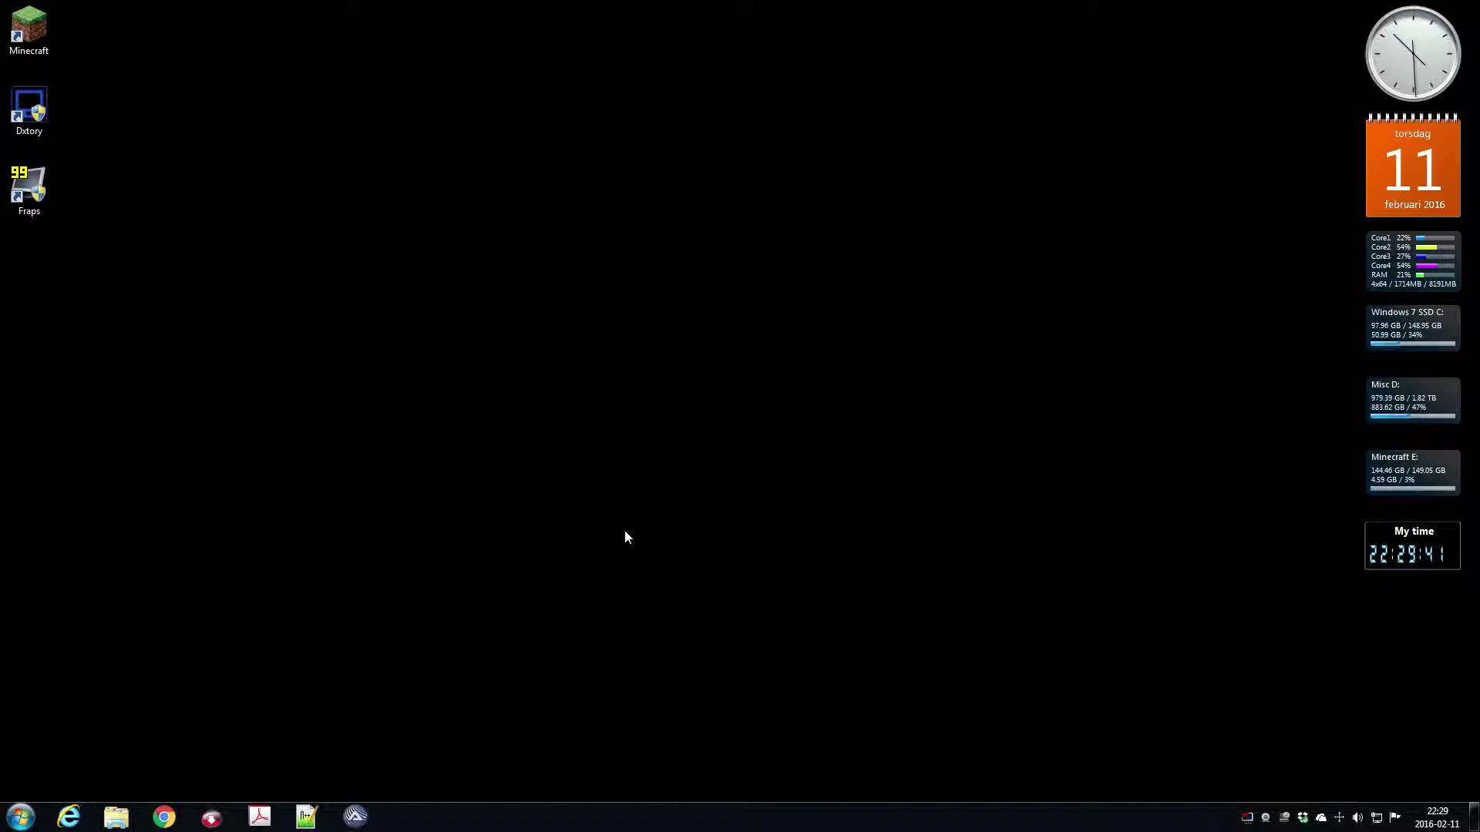